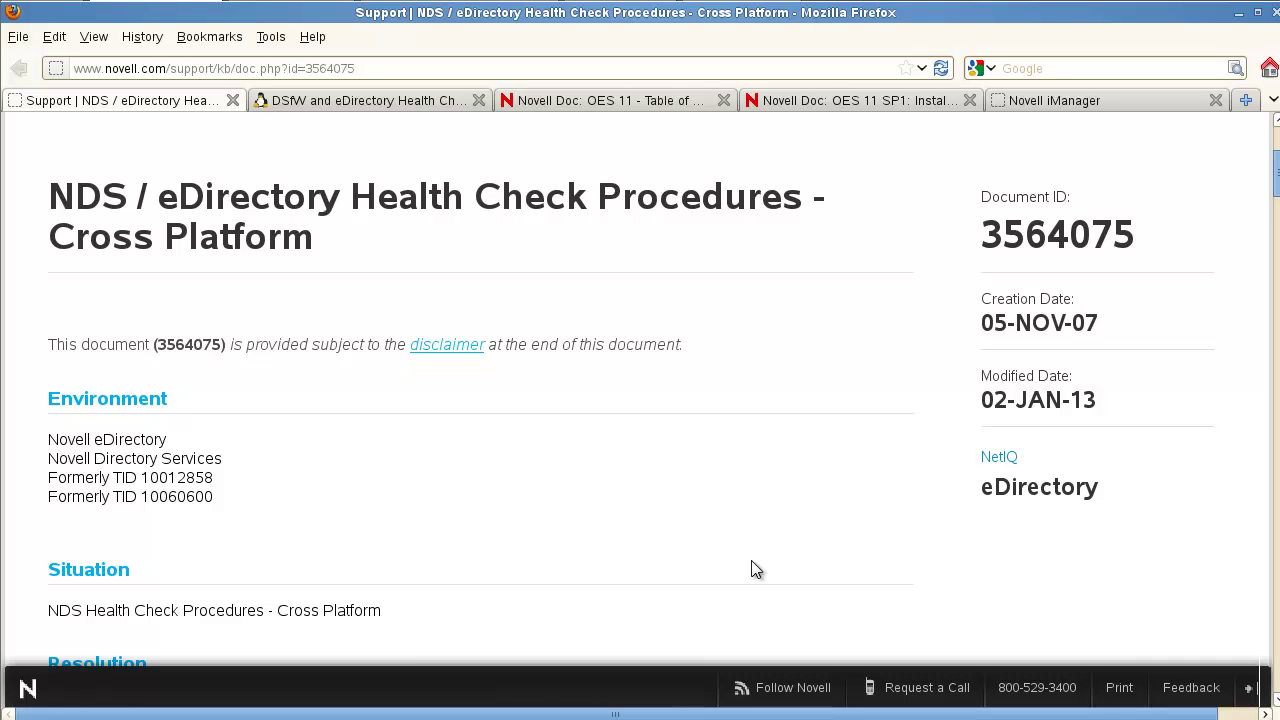
Look over the Novell eDirectory health check document's introduction and the DSfW and eDirectory Health Check article on DSfW Dude.com
{"action": "scroll", "coordinate": [751, 560], "scroll_direction": "down", "scroll_amount": 5}
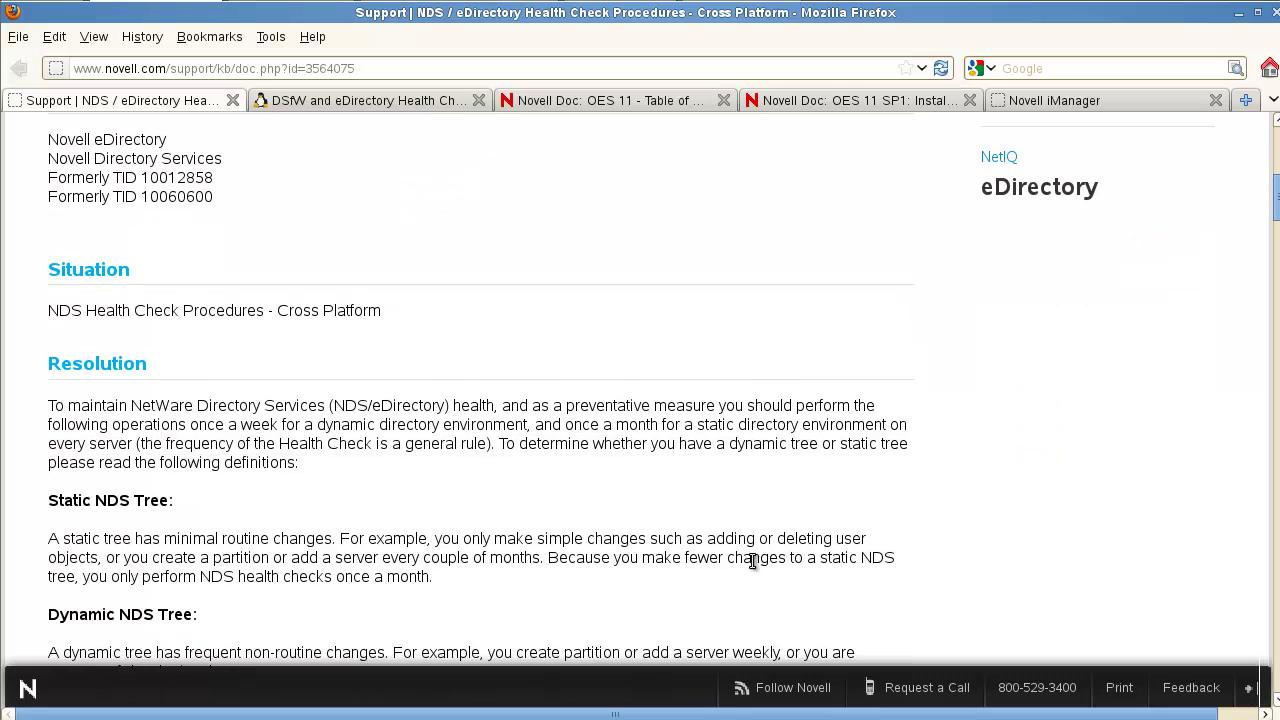
{"action": "scroll", "coordinate": [753, 560], "scroll_direction": "up", "scroll_amount": 5}
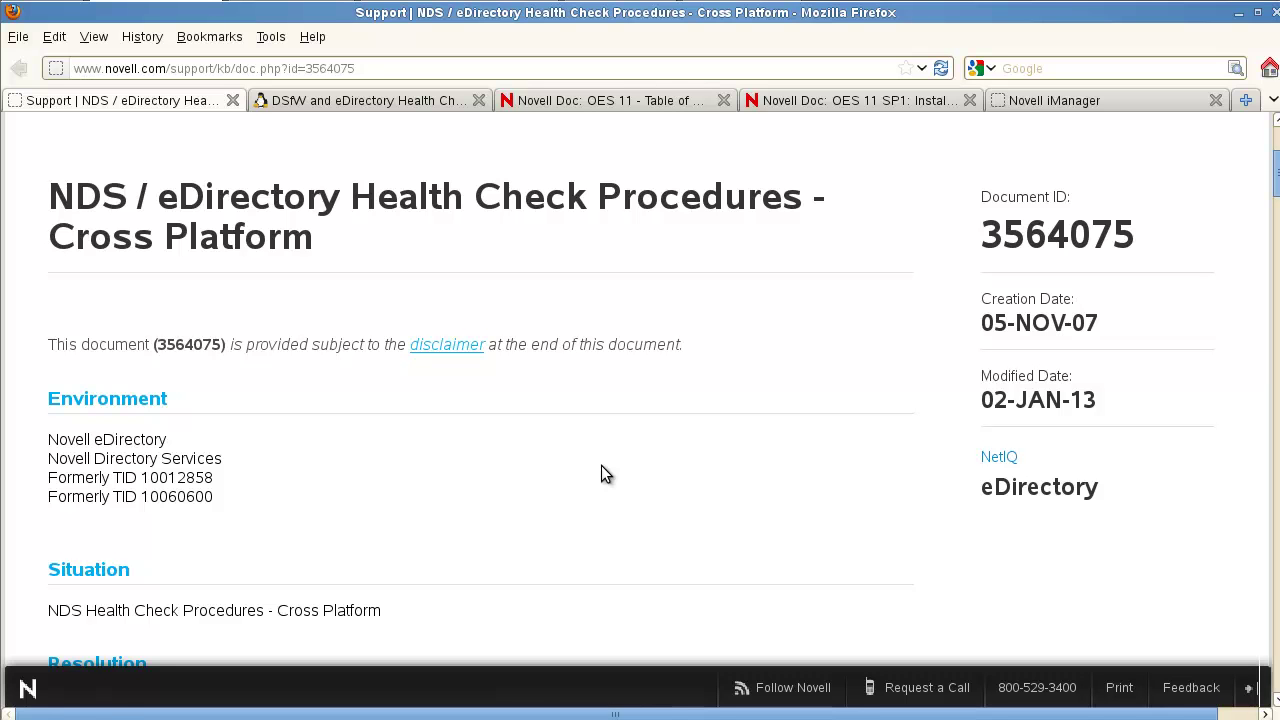
{"action": "left_click", "coordinate": [391, 104]}
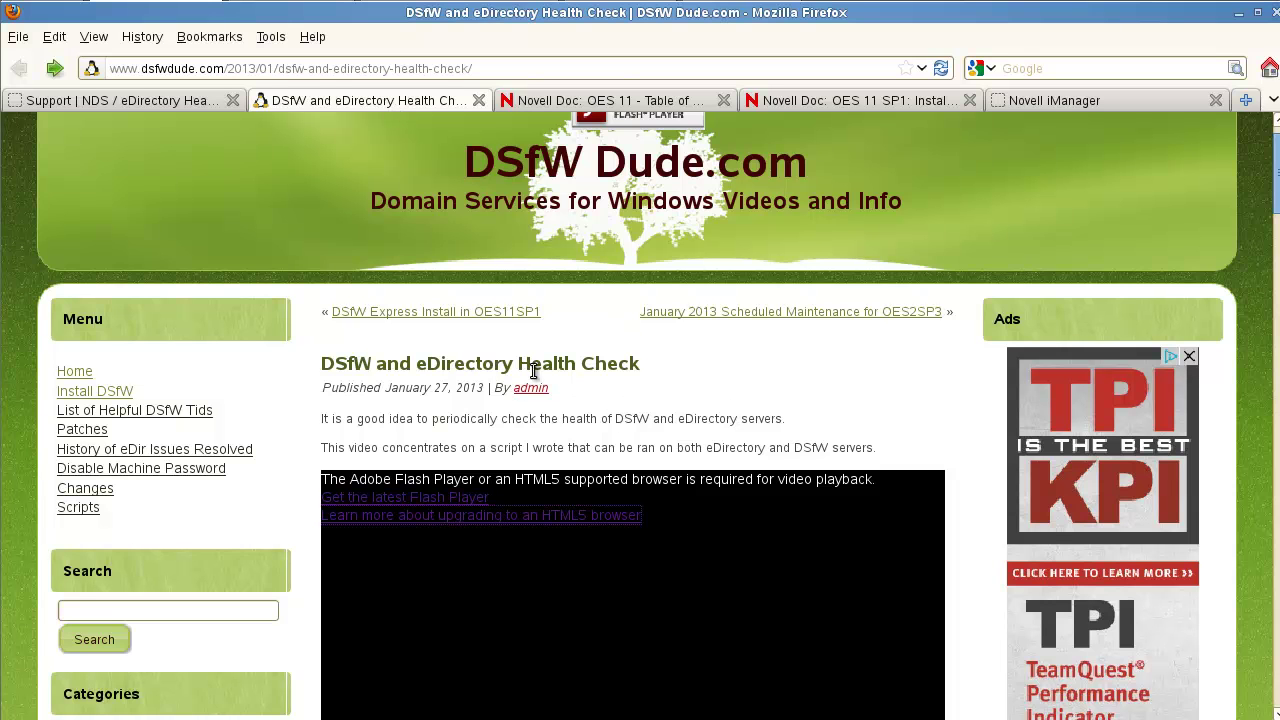
{"action": "scroll", "coordinate": [644, 426], "scroll_direction": "down", "scroll_amount": 6}
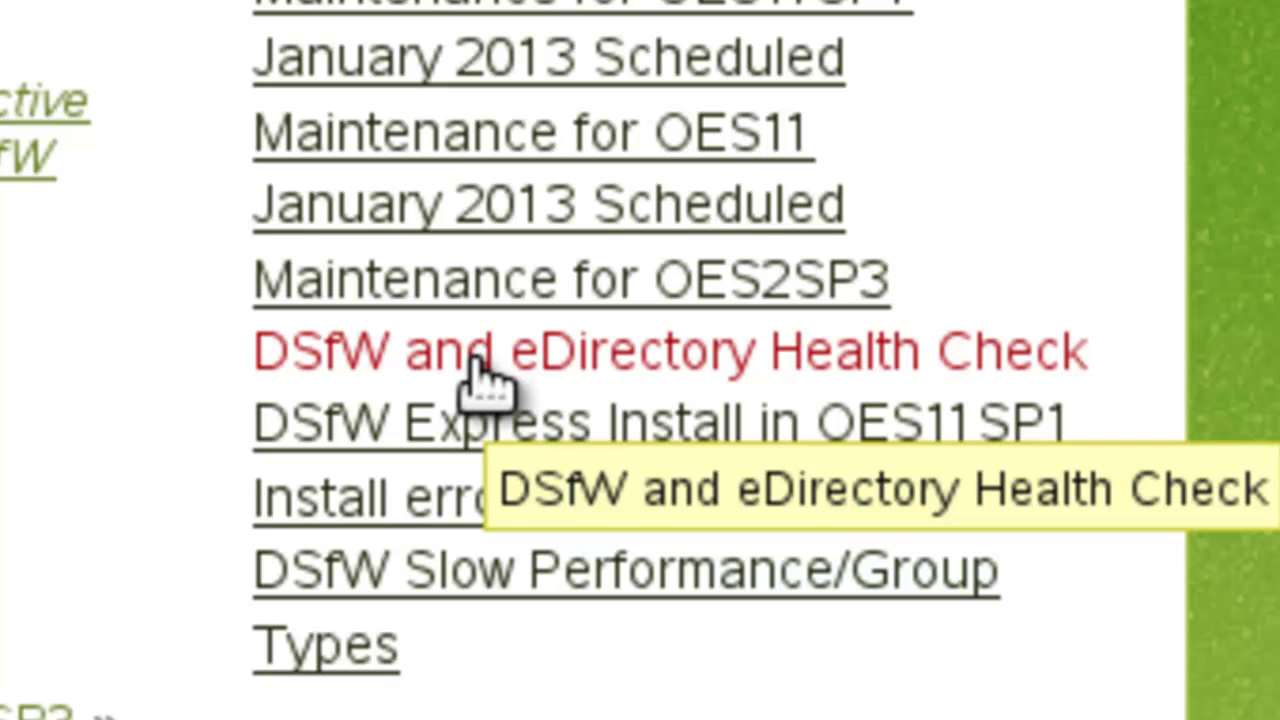
{"action": "left_click", "coordinate": [476, 358]}
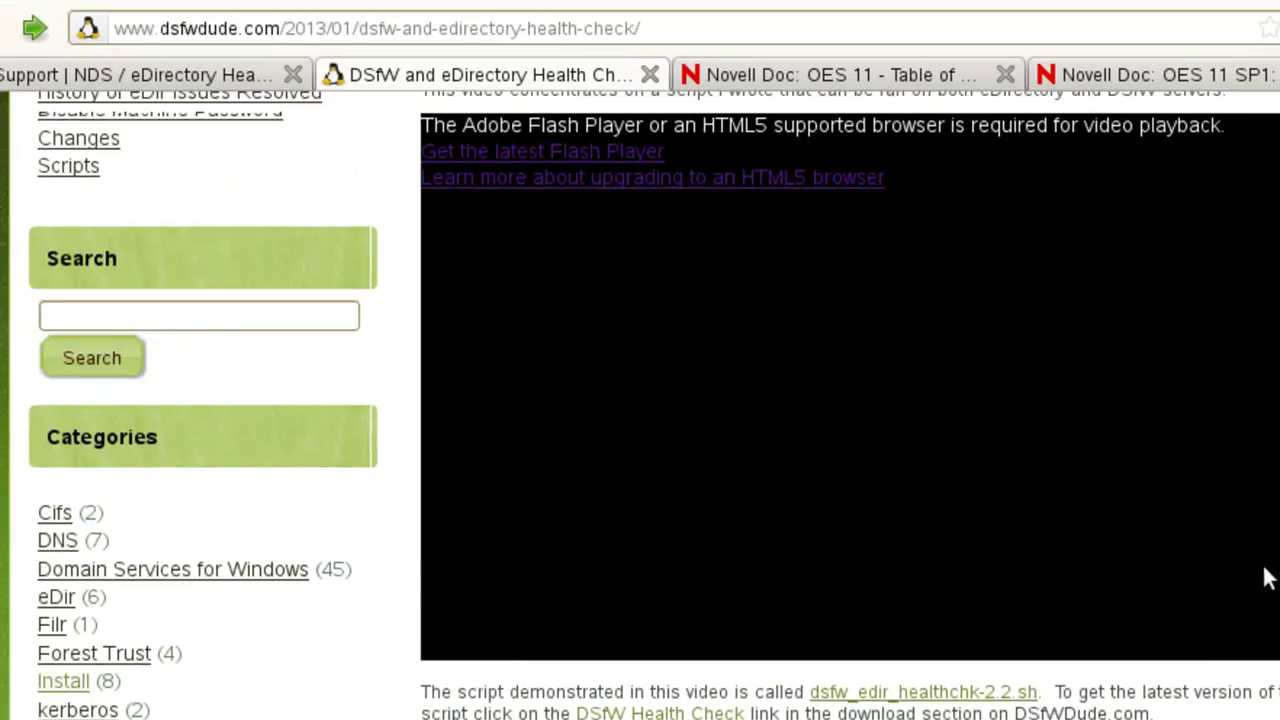
{"action": "scroll", "coordinate": [1265, 575], "scroll_direction": "up", "scroll_amount": 5}
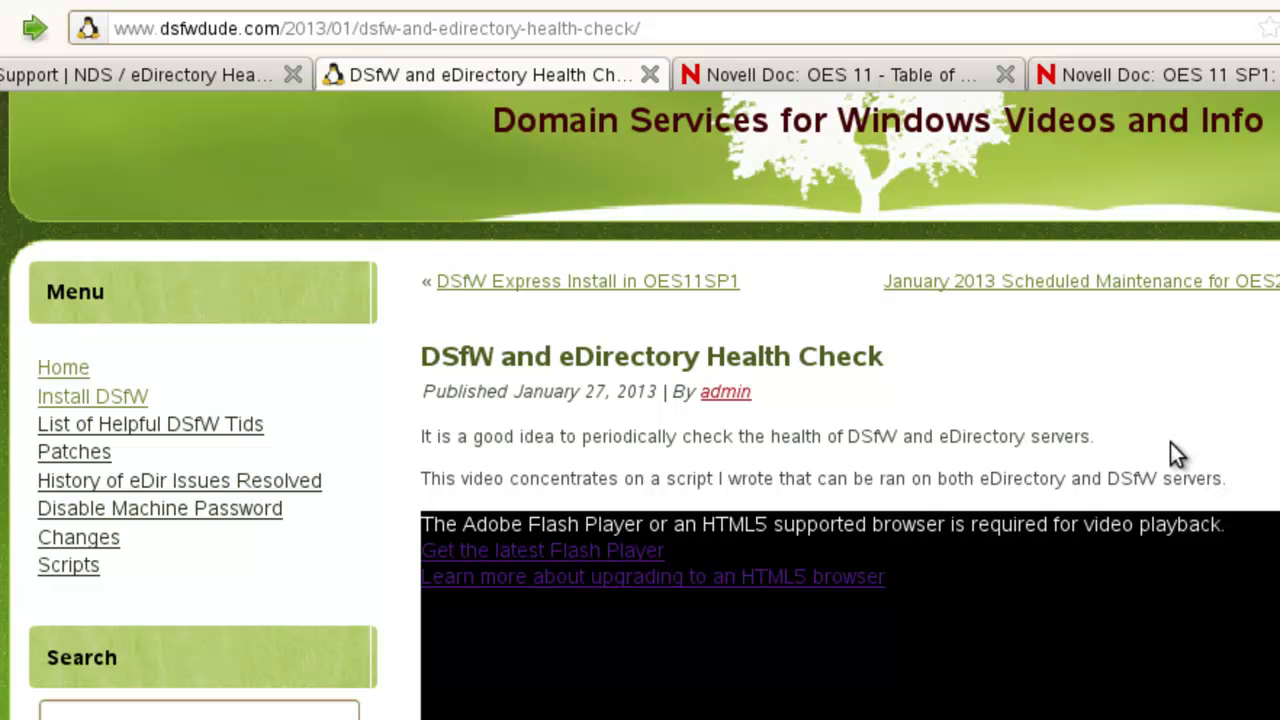
{"action": "scroll", "coordinate": [1165, 448], "scroll_direction": "up", "scroll_amount": 2}
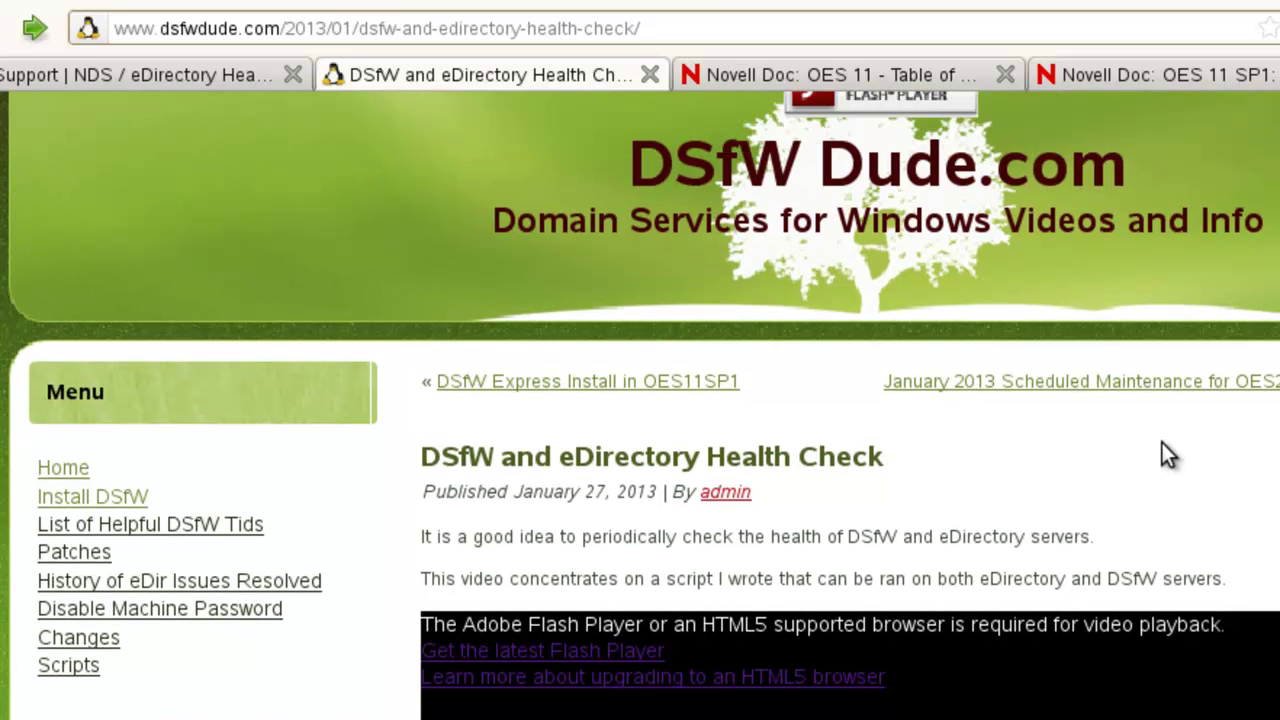
Read the Novell health check procedures on DS versions, time synchronization and server-to-server synchronization with the DSTRACE commands
{"action": "left_click", "coordinate": [154, 76]}
{"action": "scroll", "coordinate": [945, 570], "scroll_direction": "down", "scroll_amount": 12}
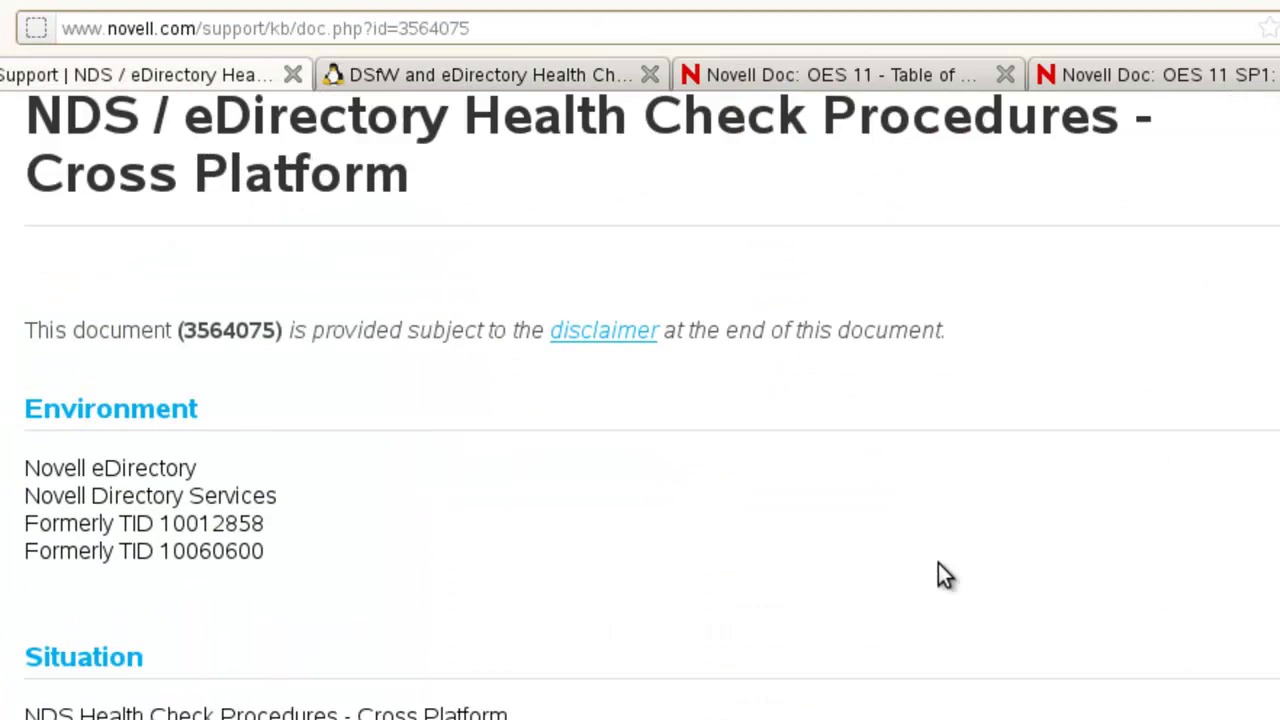
{"action": "scroll", "coordinate": [938, 557], "scroll_direction": "down", "scroll_amount": 1}
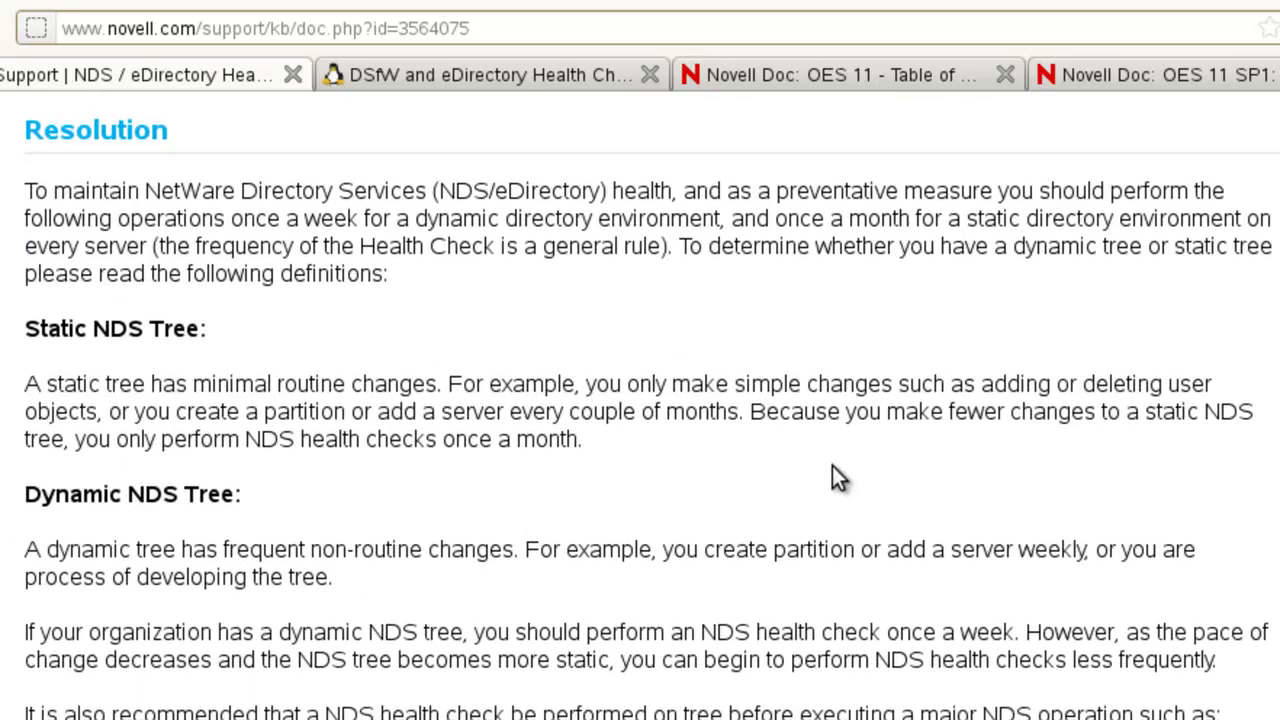
{"action": "scroll", "coordinate": [833, 468], "scroll_direction": "down", "scroll_amount": 18}
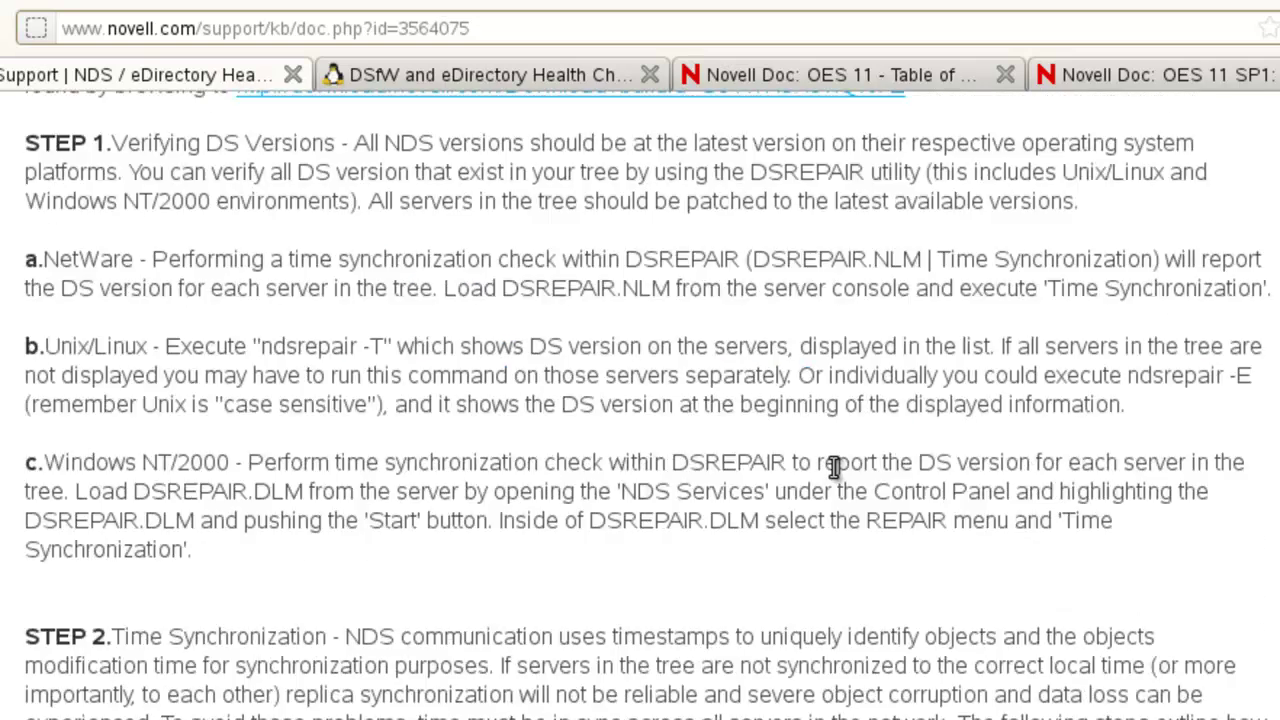
{"action": "scroll", "coordinate": [832, 465], "scroll_direction": "down", "scroll_amount": 8}
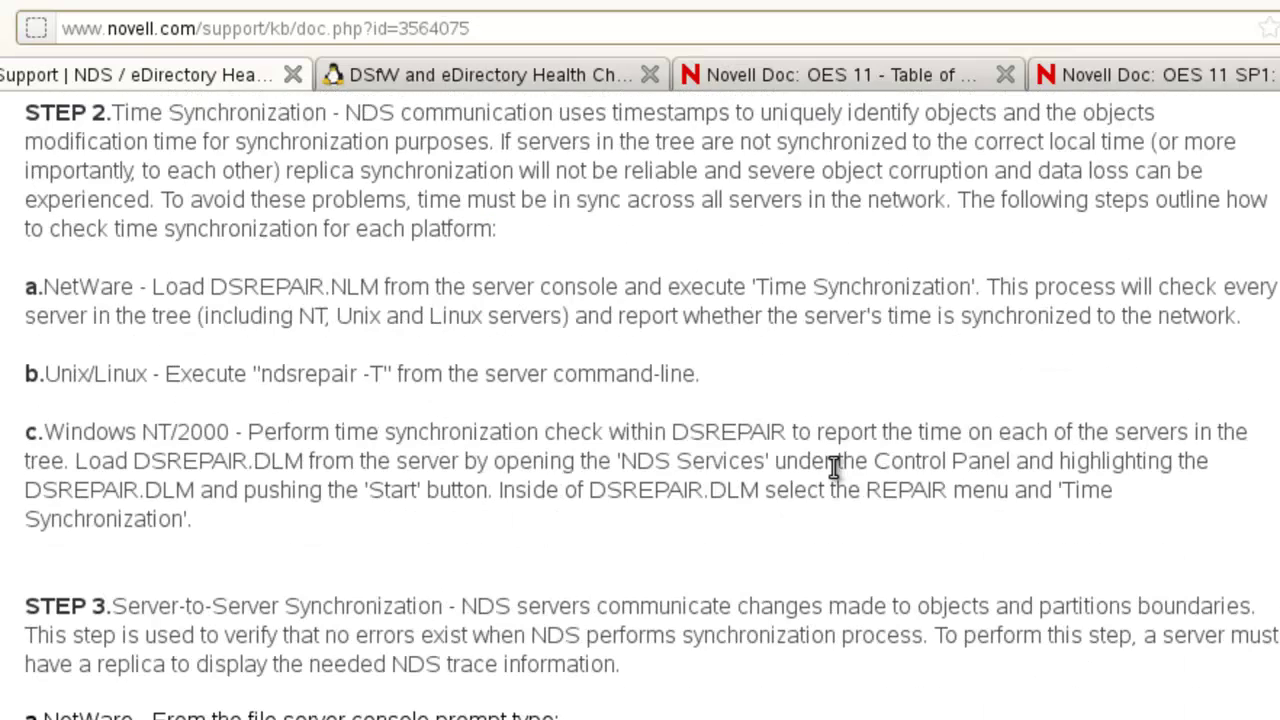
{"action": "scroll", "coordinate": [833, 468], "scroll_direction": "down", "scroll_amount": 2}
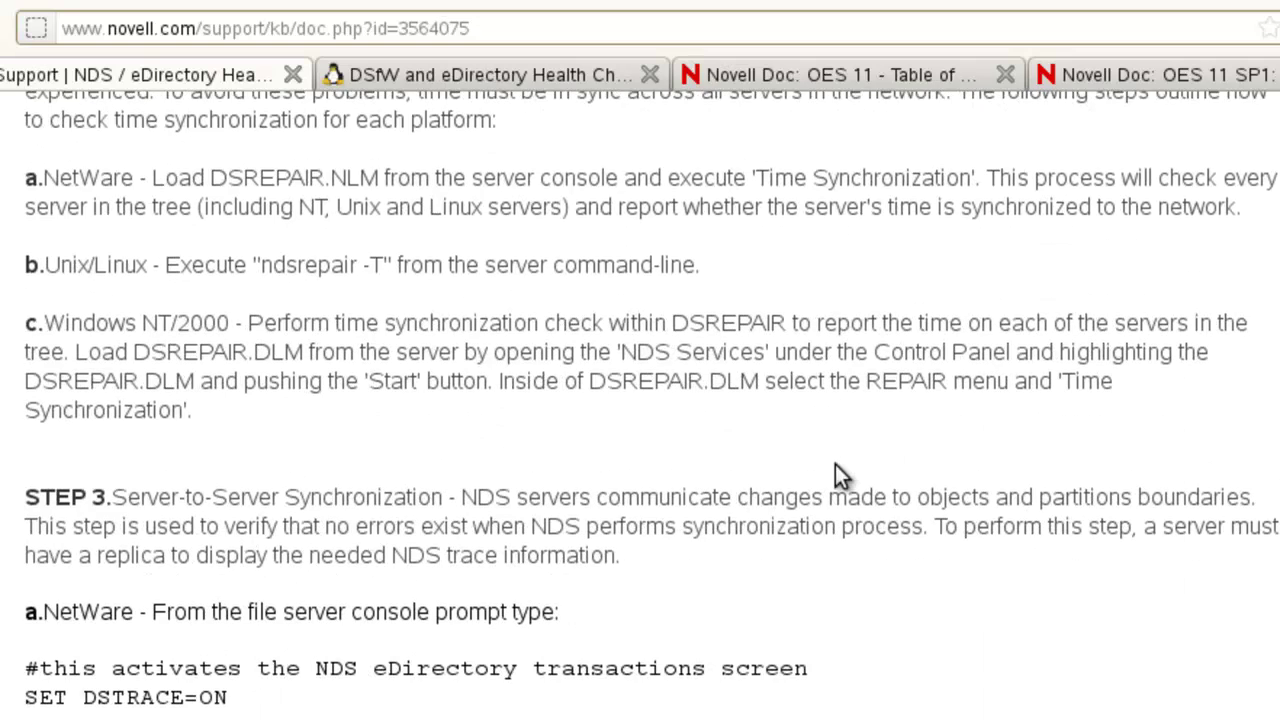
{"action": "scroll", "coordinate": [835, 470], "scroll_direction": "down", "scroll_amount": 4}
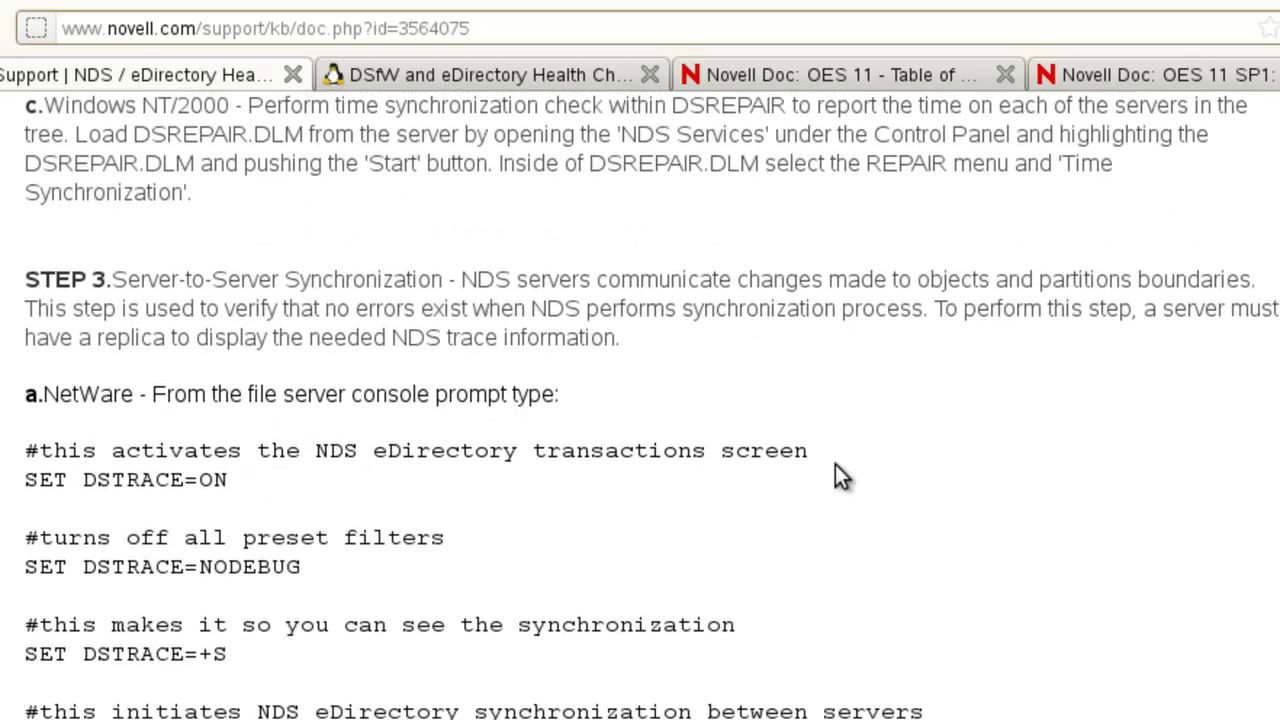
{"action": "scroll", "coordinate": [868, 473], "scroll_direction": "down", "scroll_amount": 2}
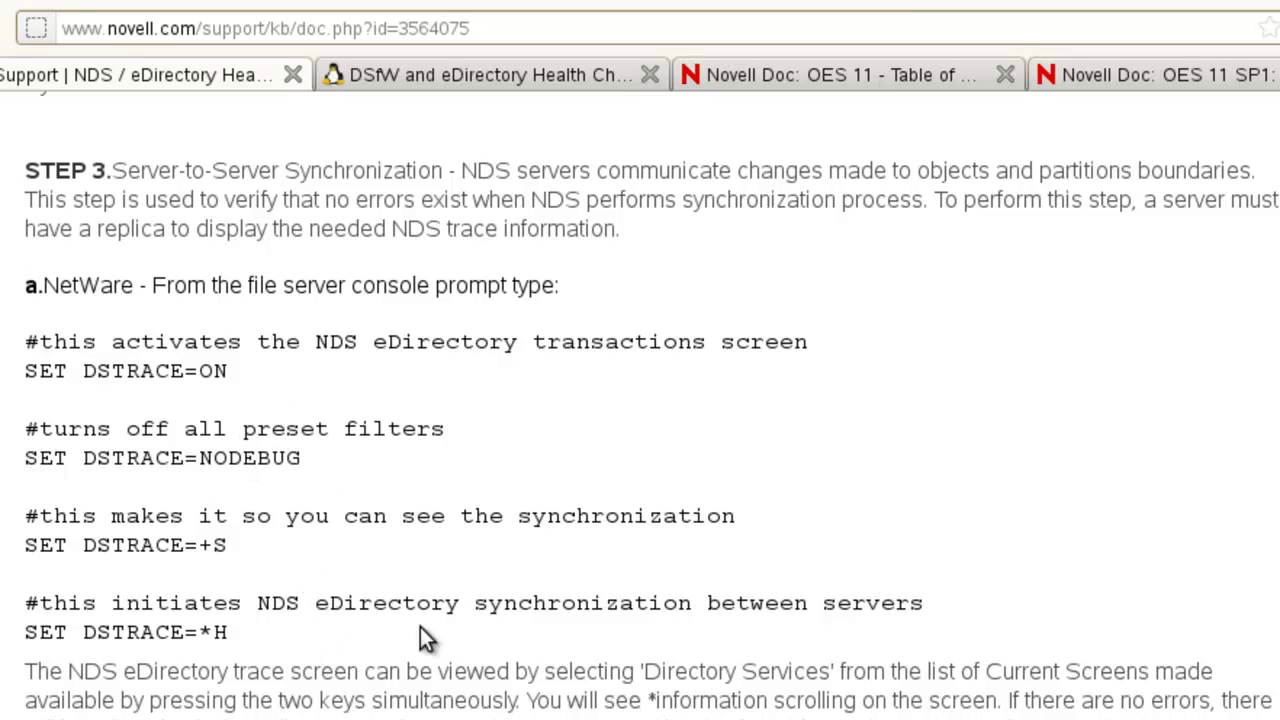
{"action": "scroll", "coordinate": [455, 670], "scroll_direction": "down", "scroll_amount": 4}
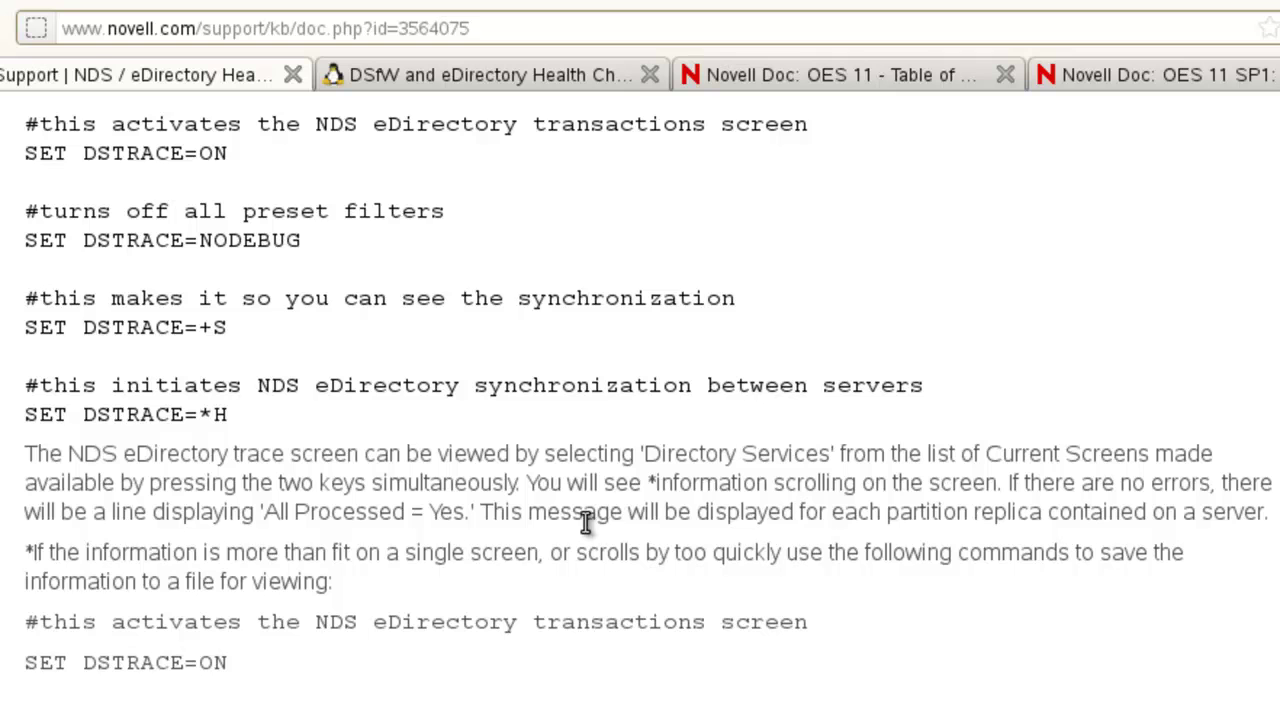
{"action": "scroll", "coordinate": [629, 512], "scroll_direction": "down", "scroll_amount": 4}
{"action": "scroll", "coordinate": [630, 505], "scroll_direction": "down", "scroll_amount": 2}
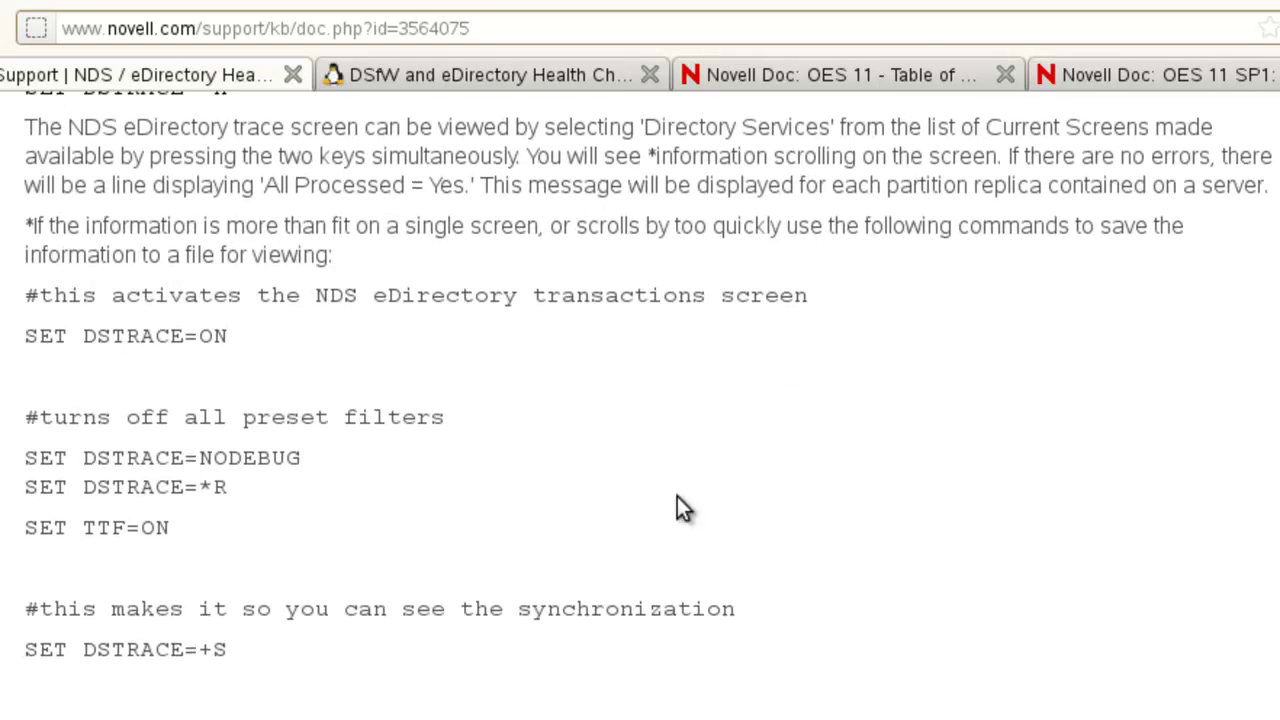
{"action": "scroll", "coordinate": [870, 531], "scroll_direction": "down", "scroll_amount": 2}
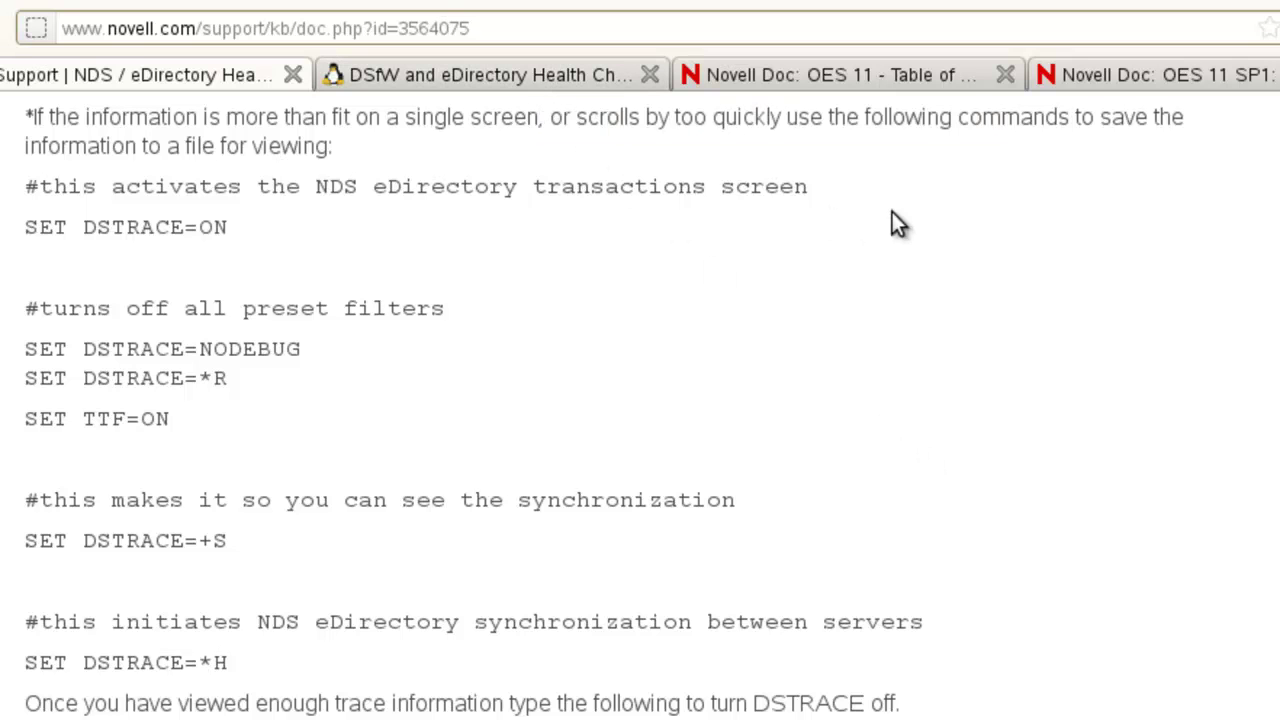
Consult the OES 11 documentation contents and section 2.5, Preparing eDirectory for OES 11 SP1, for the schema synchronization commands
{"action": "left_click", "coordinate": [857, 80]}
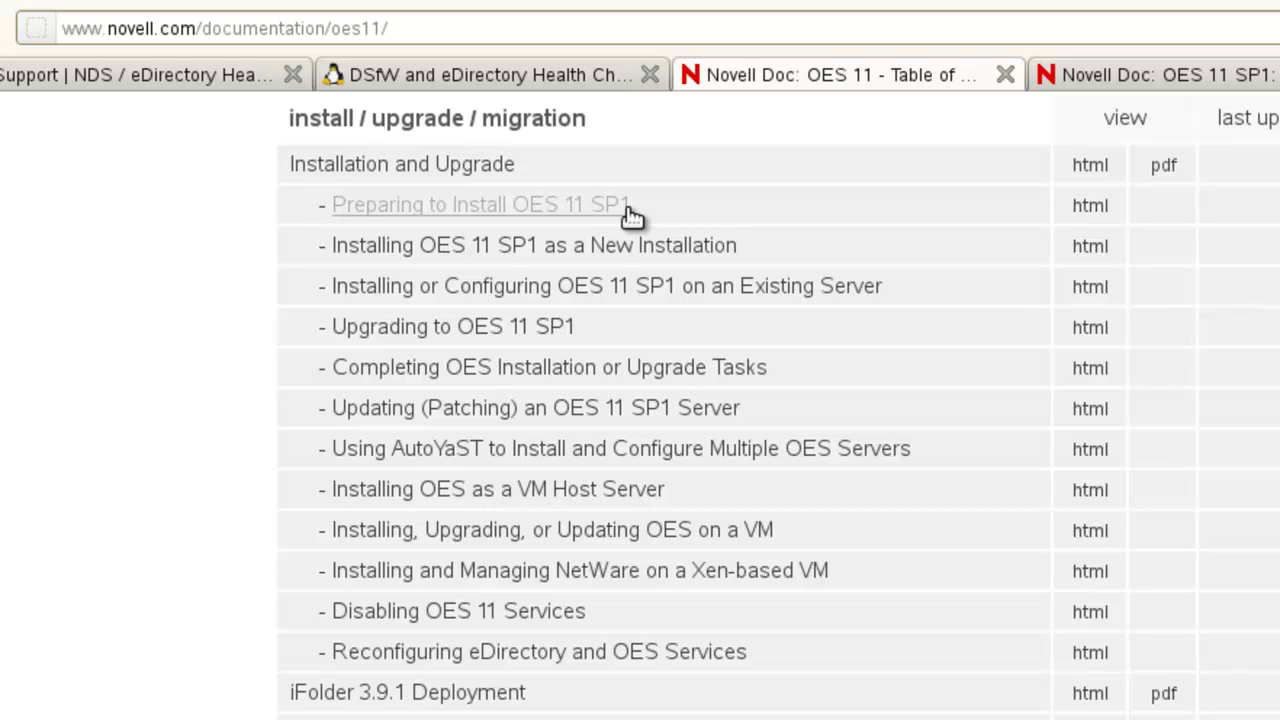
{"action": "left_click", "coordinate": [1157, 76]}
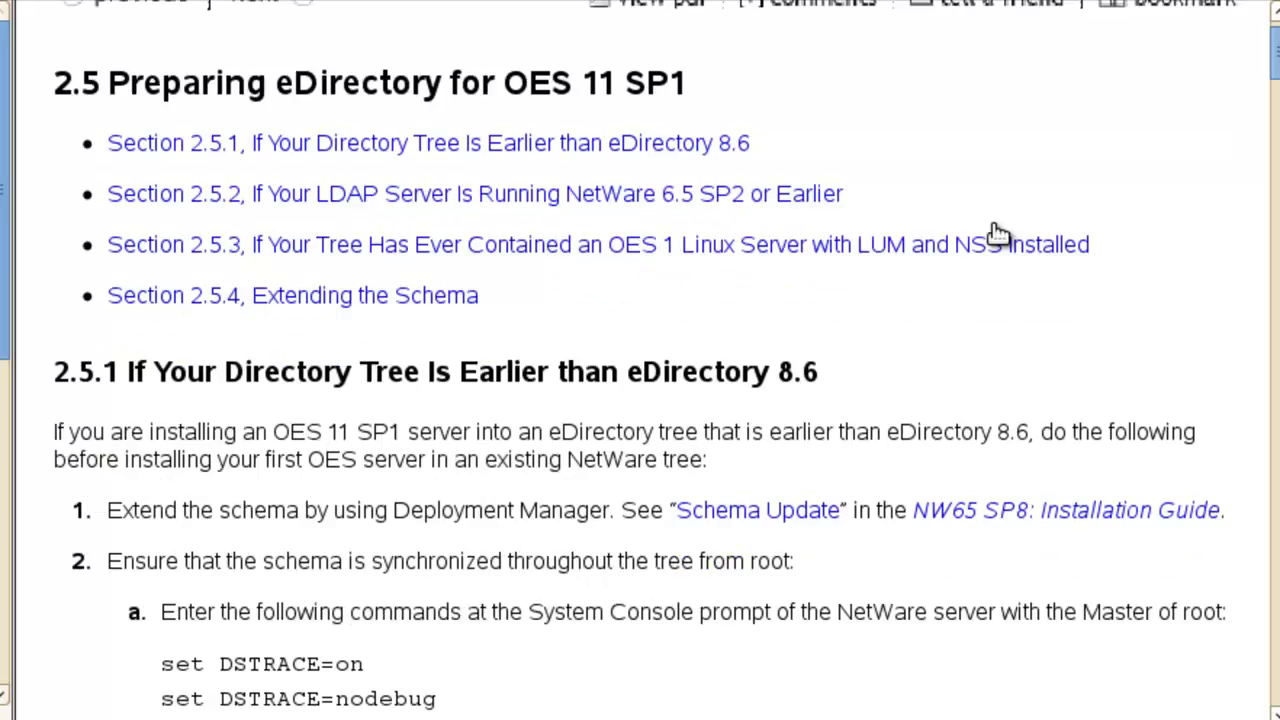
{"action": "scroll", "coordinate": [1115, 272], "scroll_direction": "down", "scroll_amount": 1}
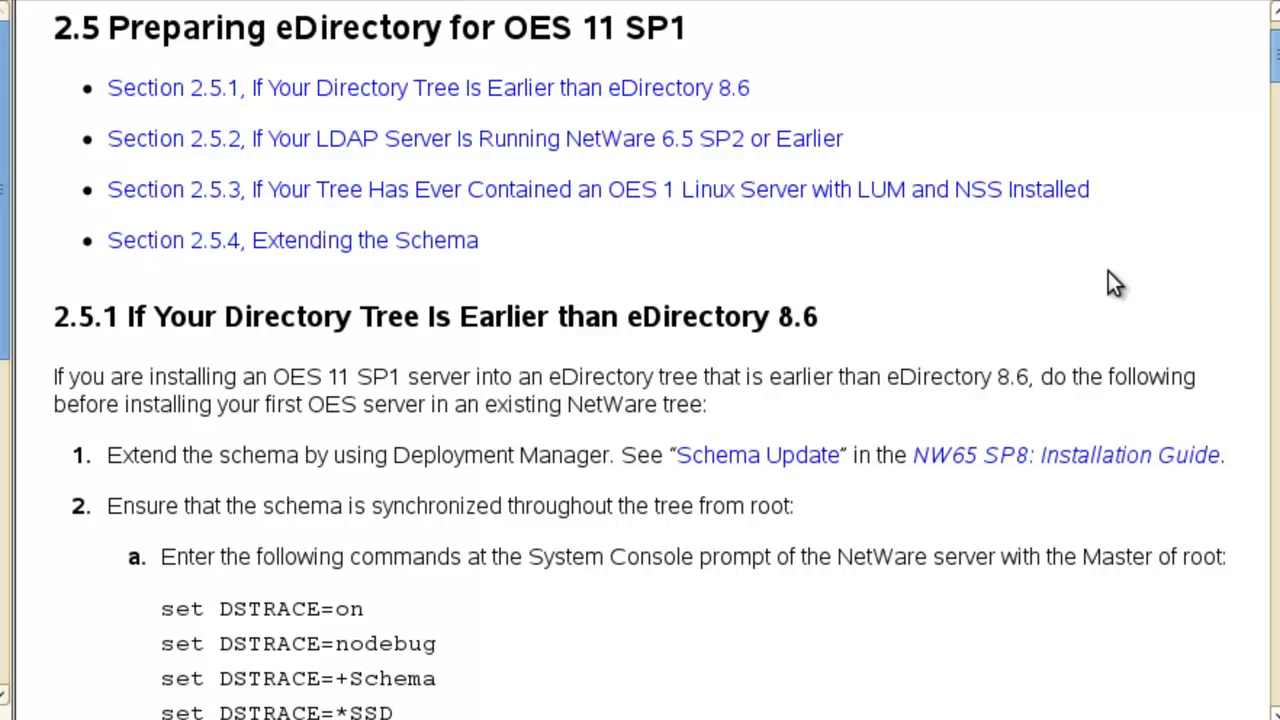
{"action": "scroll", "coordinate": [1105, 267], "scroll_direction": "down", "scroll_amount": 4}
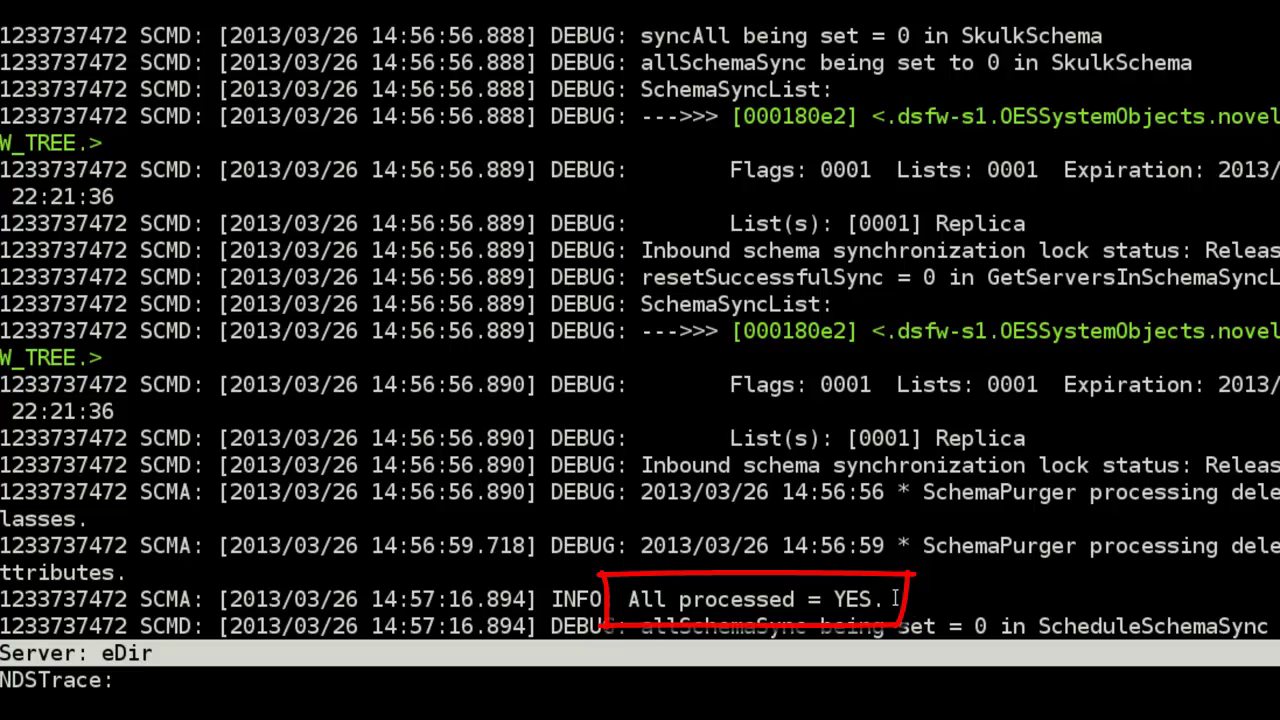
In the terminal, display the ndstrace flags and run set ndstrace=*ssd at the NDSTrace prompt
{"action": "type", "text": "ndstrace"}
{"action": "key", "text": "Return"}
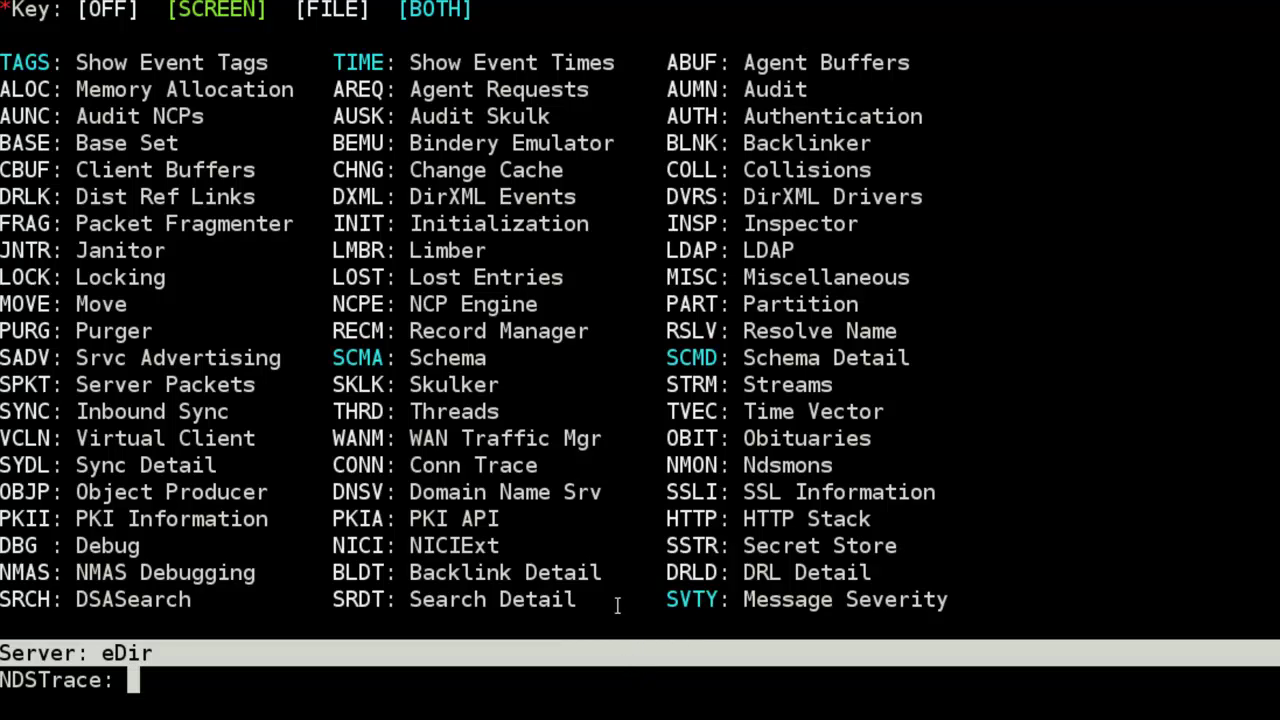
{"action": "type", "text": "set ndstrace=*ssa"}
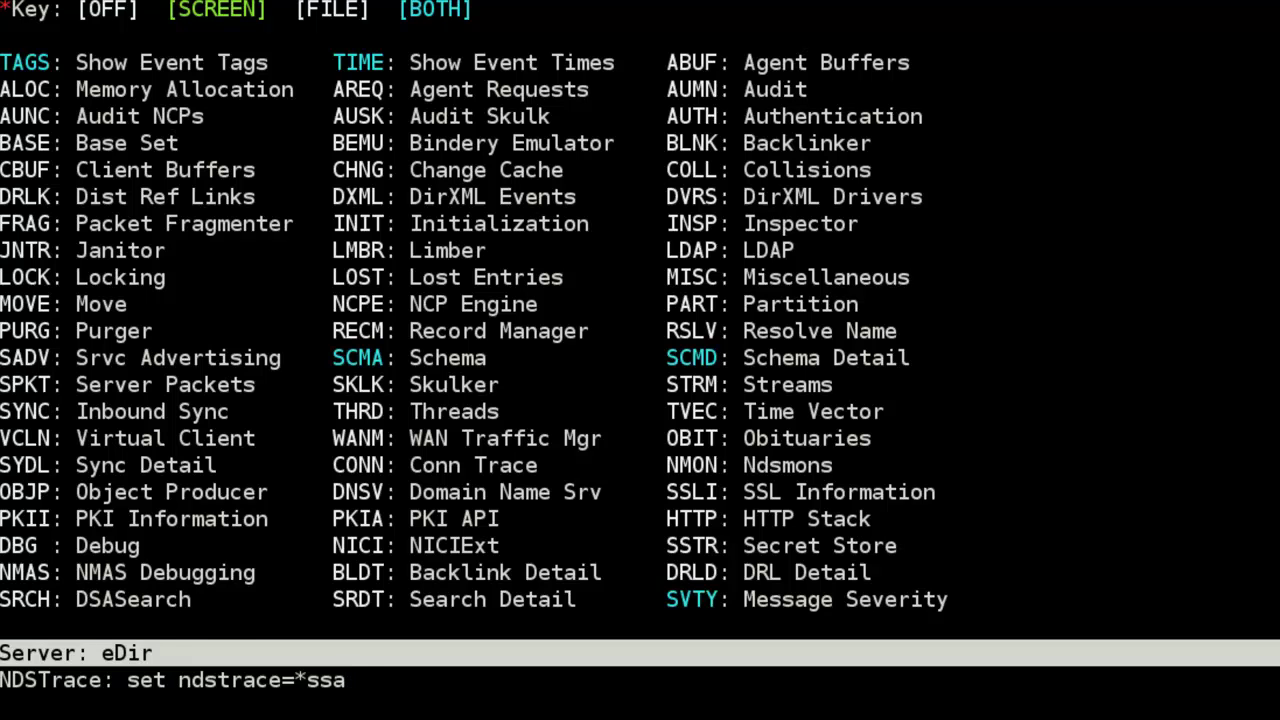
{"action": "key", "text": "BackSpace"}
{"action": "type", "text": "d"}
{"action": "key", "text": "Return"}
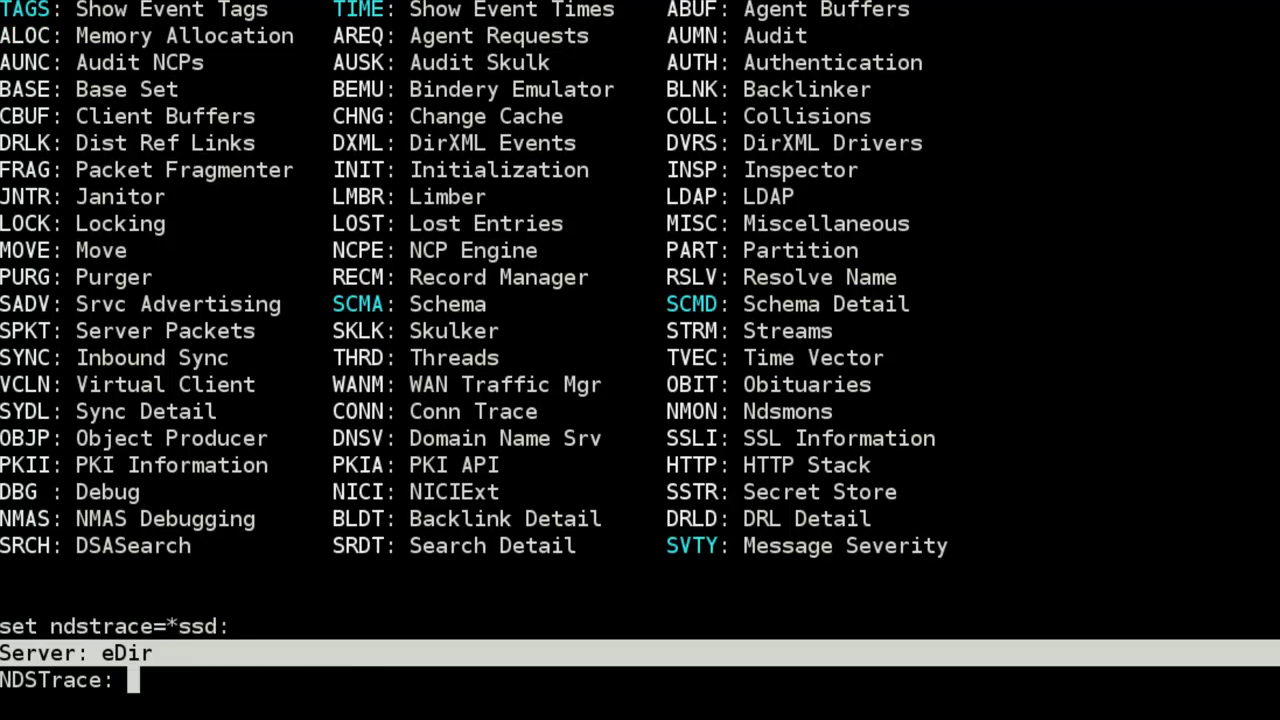
Run set ndstrace=*ssa by reusing the previous trace command
{"action": "key", "text": "Up"}
{"action": "key", "text": "BackSpace"}
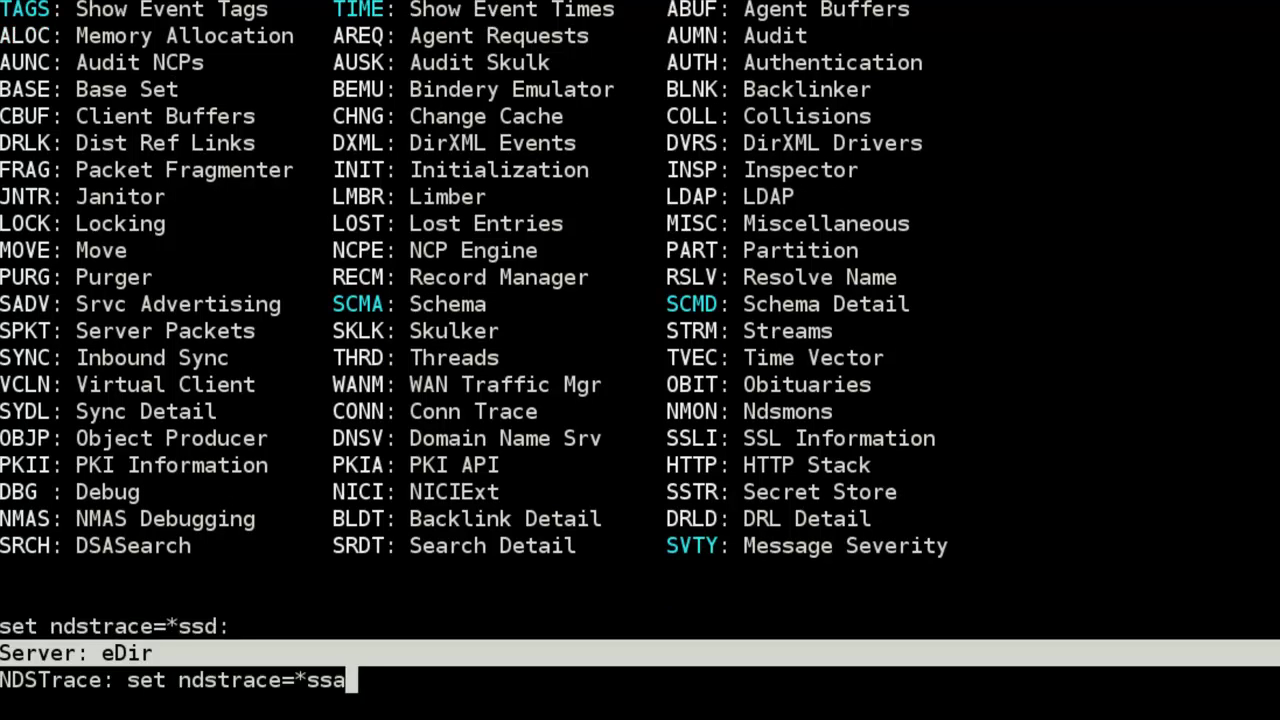
{"action": "type", "text": "a"}
{"action": "key", "text": "Return"}
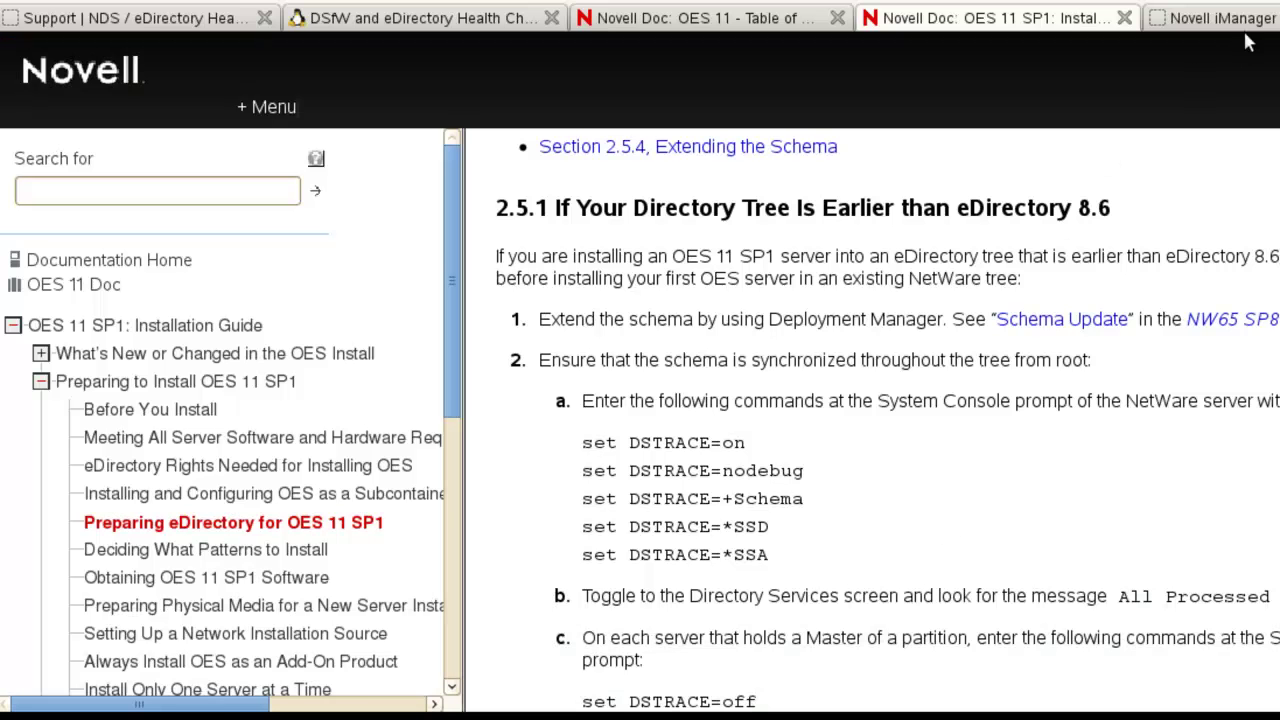
Switch to the browser and open the Novell iManager page
{"action": "left_click", "coordinate": [1248, 22]}
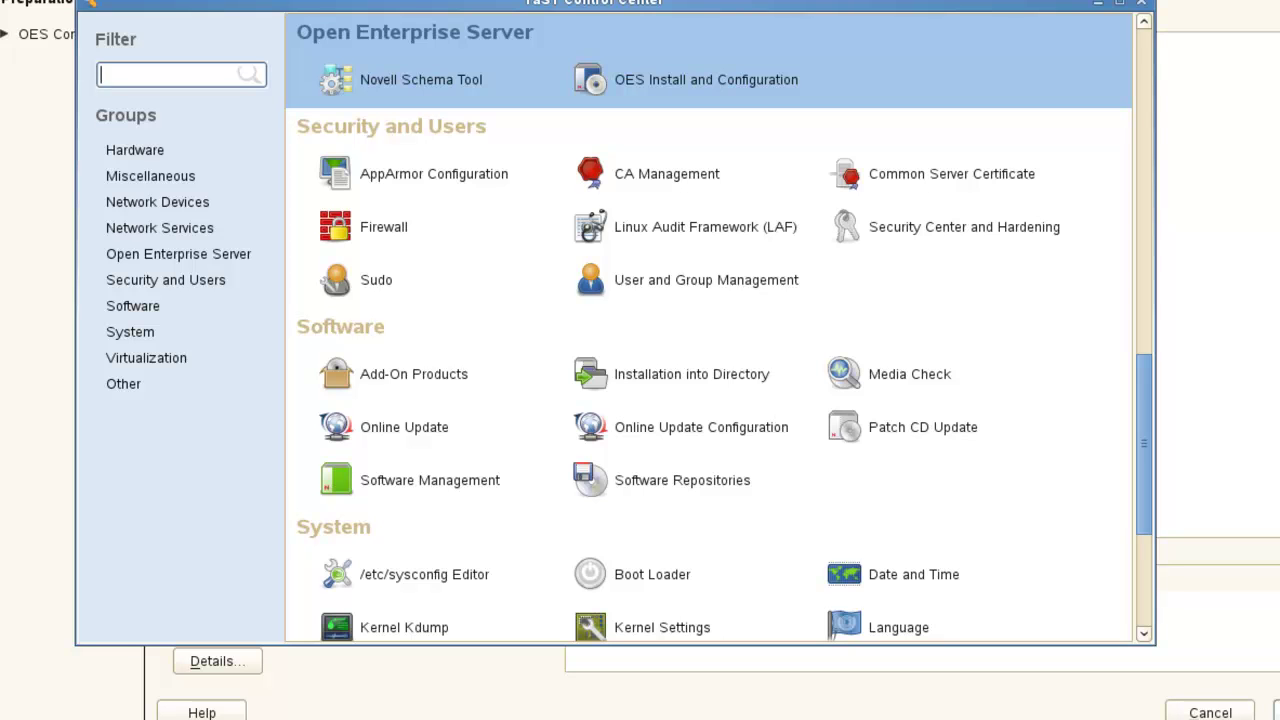
Open the server's wired network settings in YaST and disable IPv6, acknowledging the reboot warning
{"action": "key", "text": "alt+F1"}
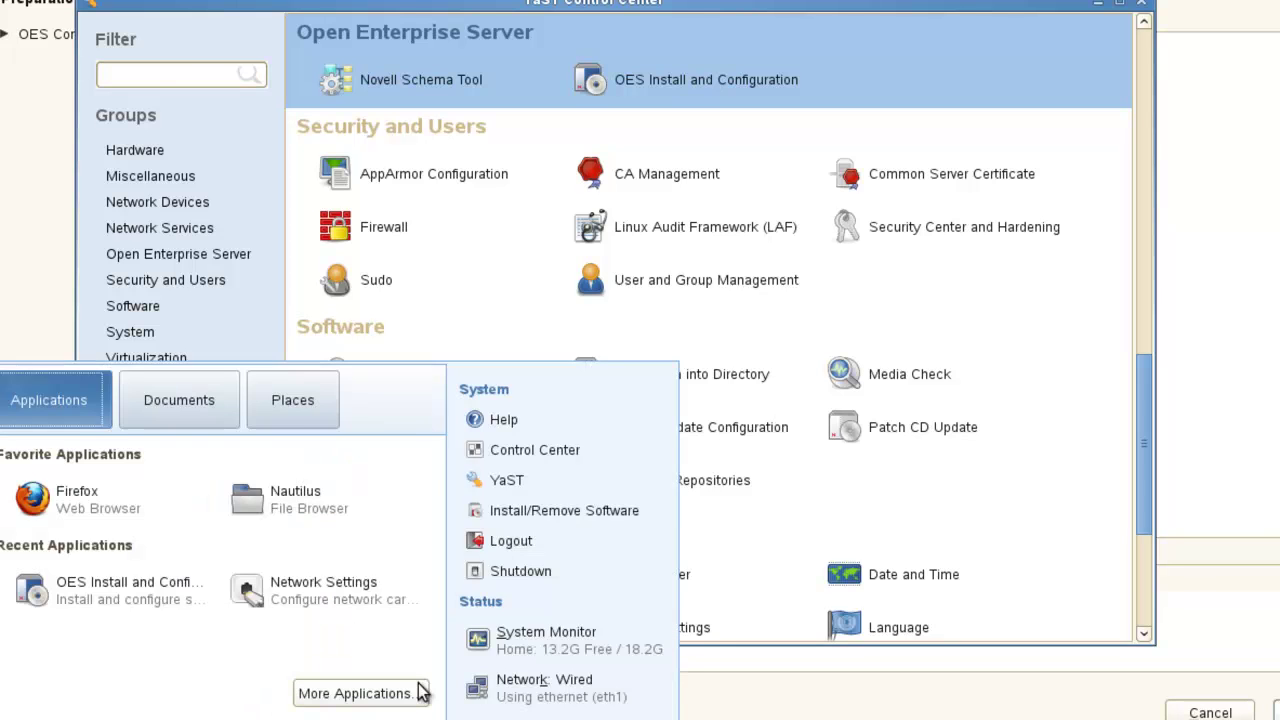
{"action": "left_click", "coordinate": [548, 700]}
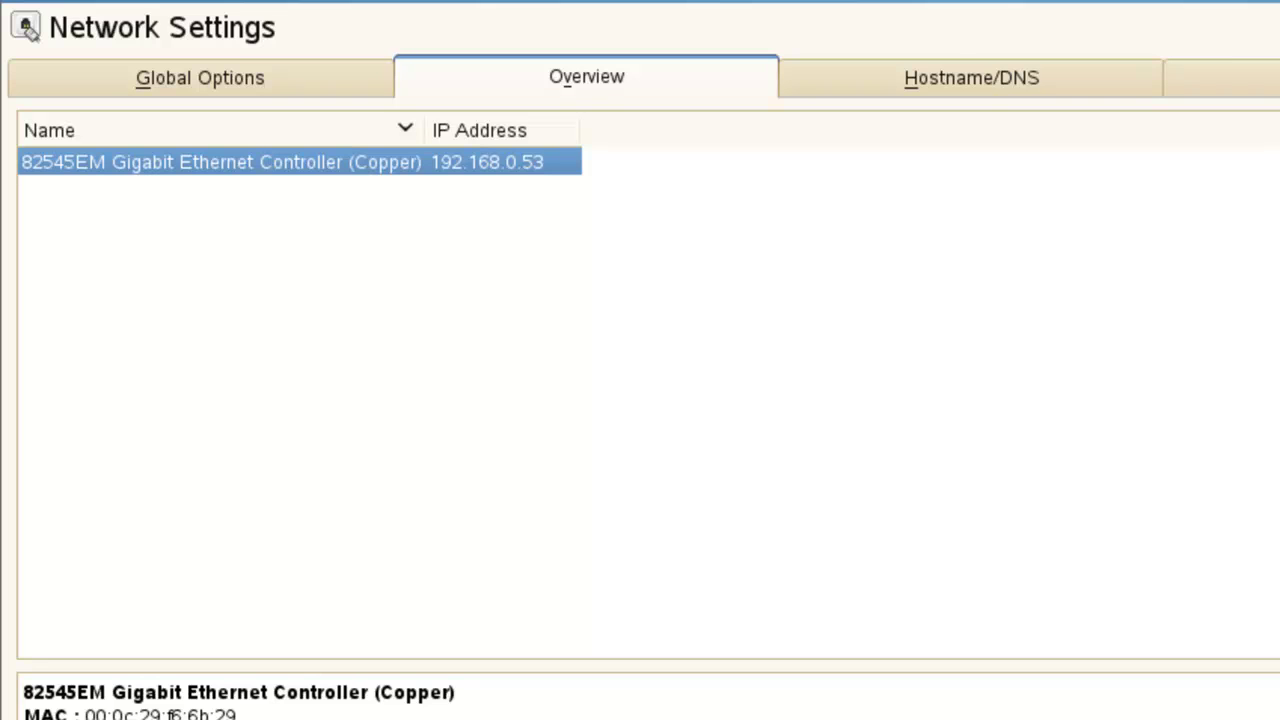
{"action": "left_click", "coordinate": [249, 84]}
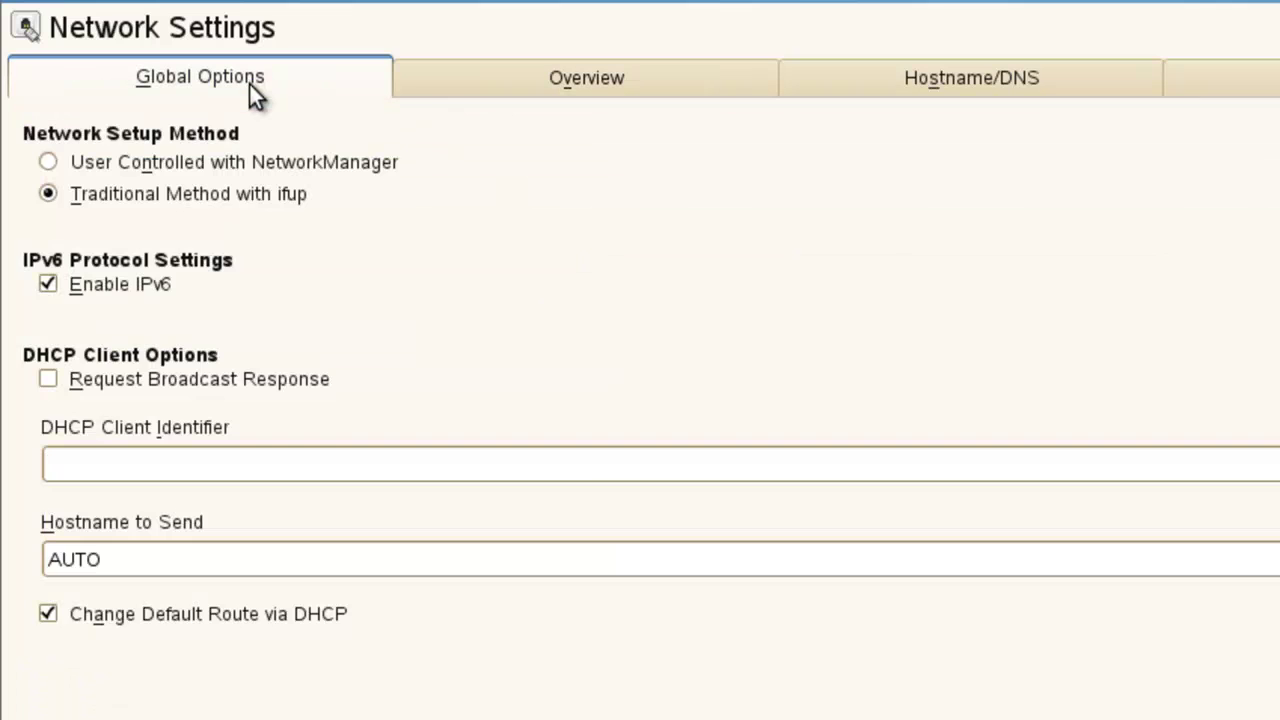
{"action": "left_click", "coordinate": [100, 288]}
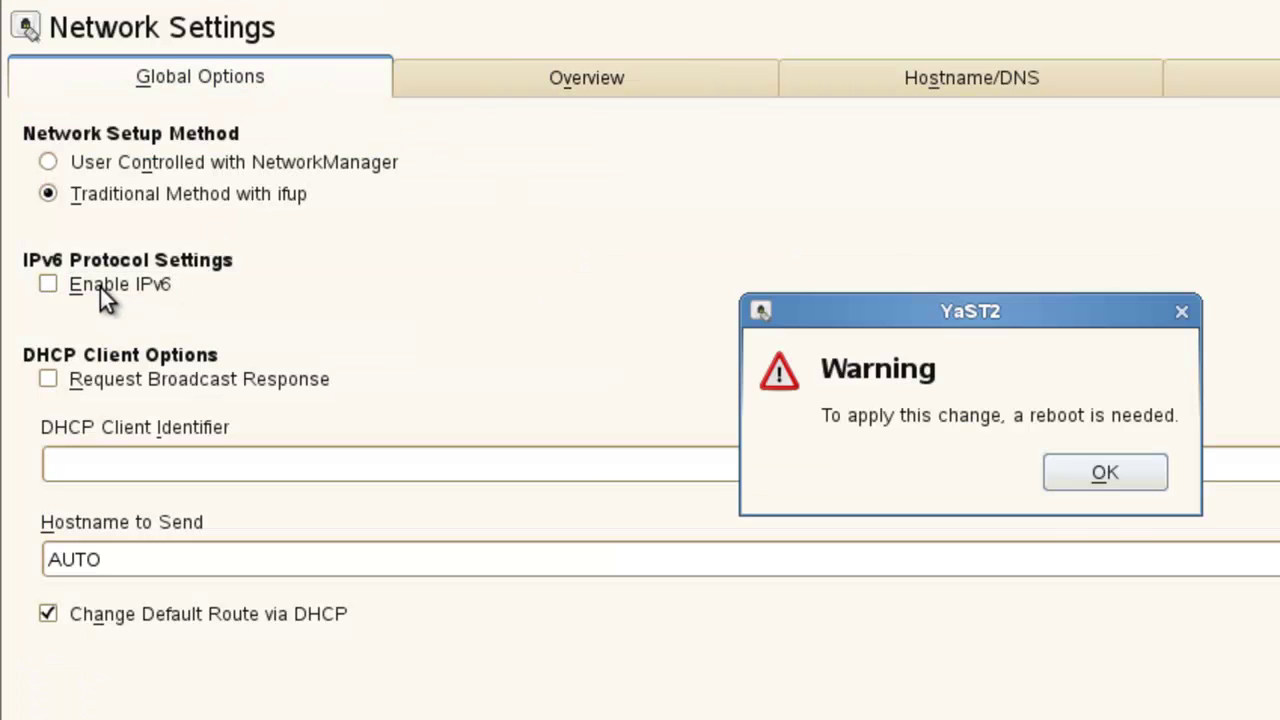
{"action": "left_click", "coordinate": [1106, 476]}
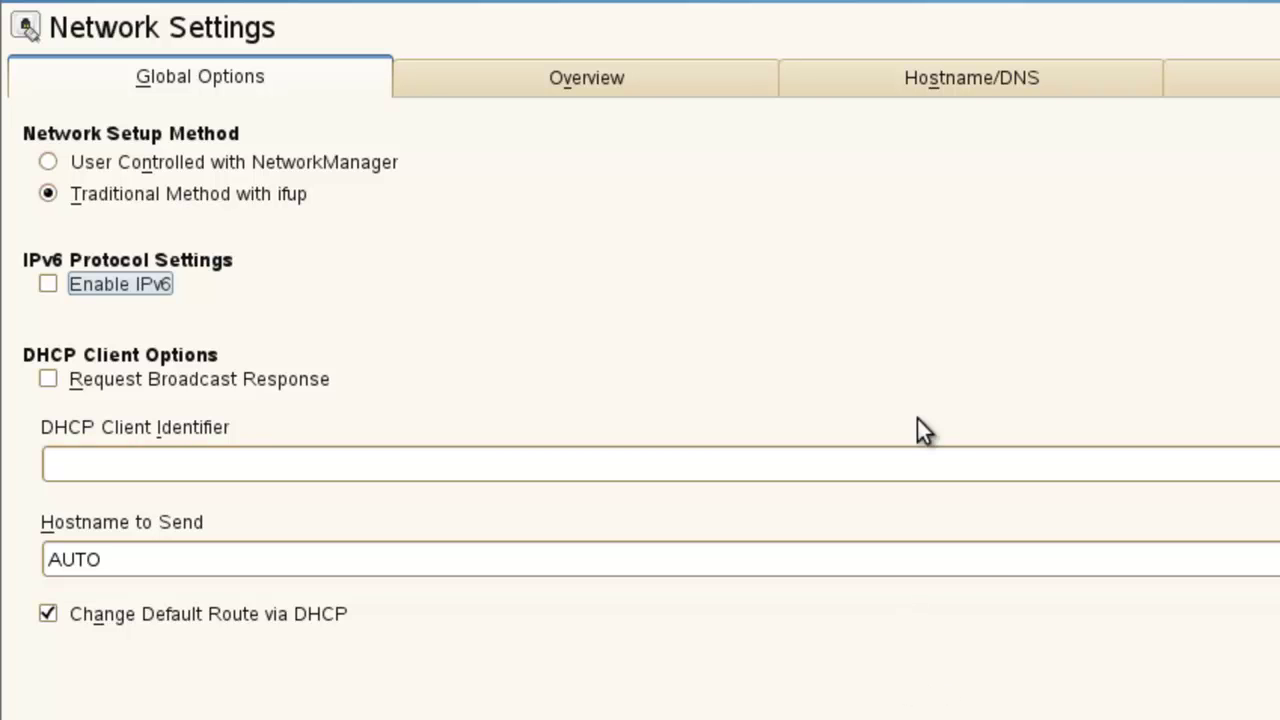
Review the server's hostname, domain name, loopback assignment and name server settings, and recheck the global network options
{"action": "left_click", "coordinate": [962, 77]}
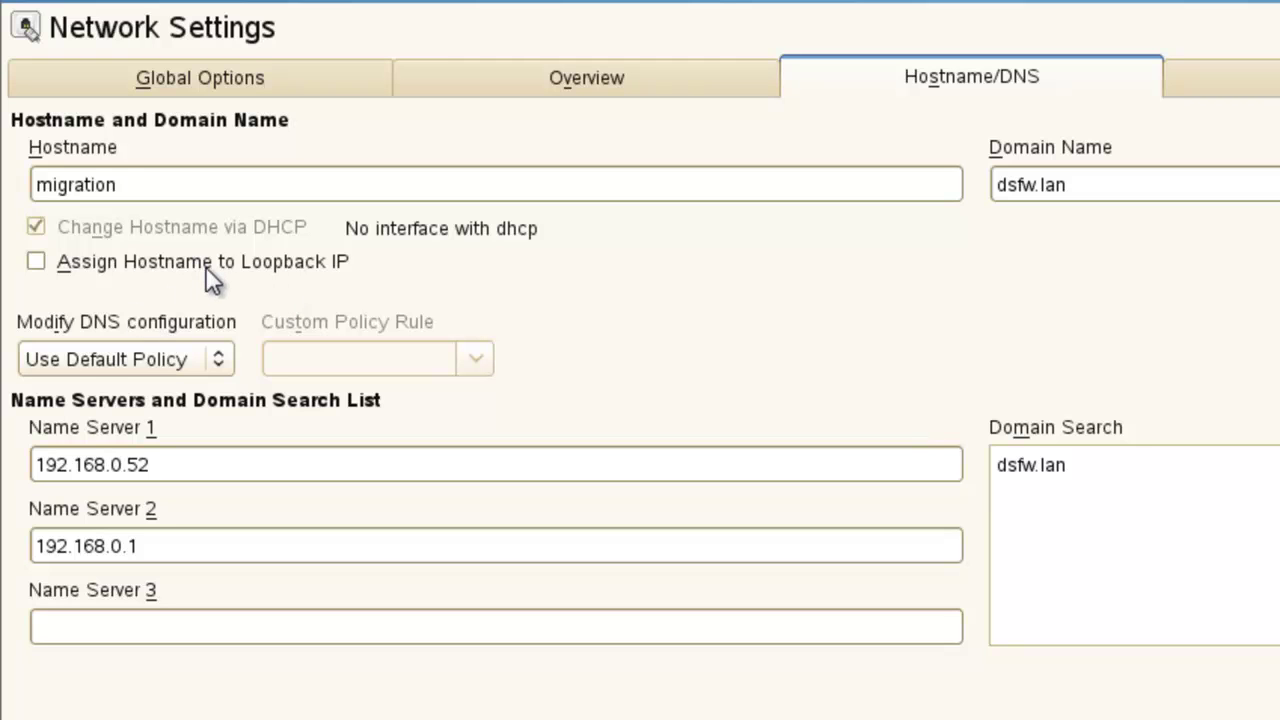
{"action": "left_click", "coordinate": [219, 84]}
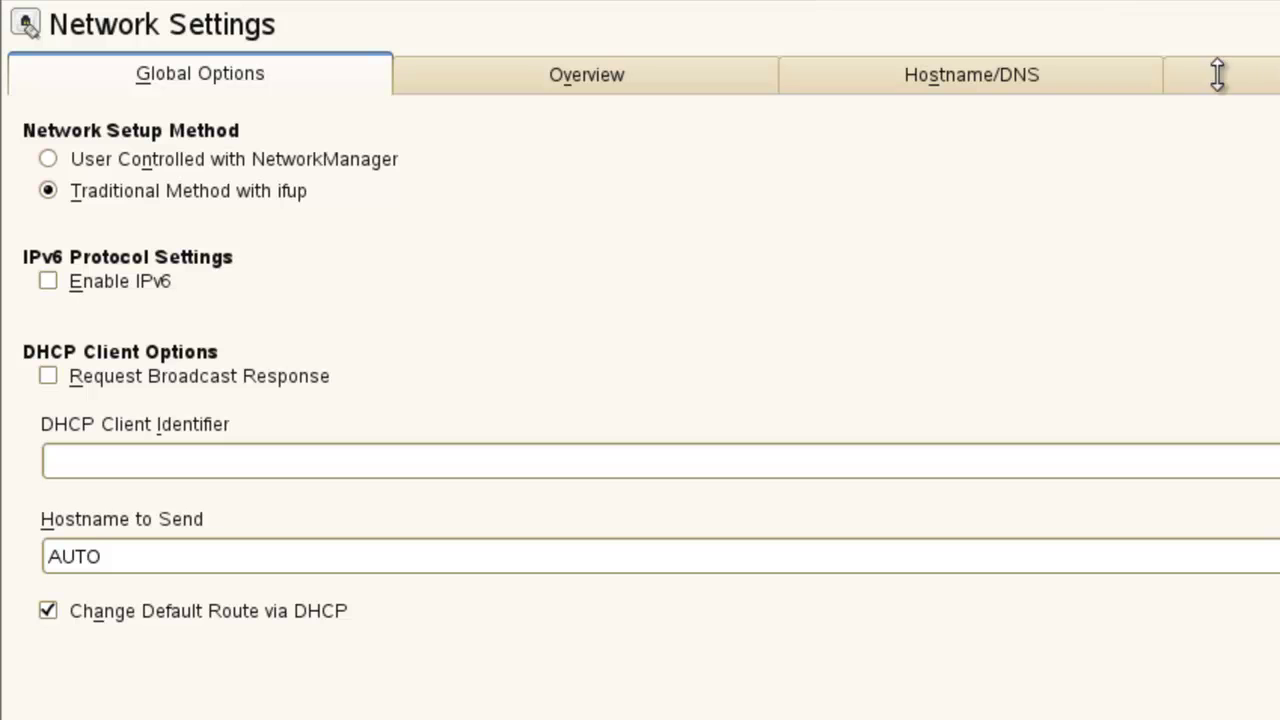
{"action": "left_click", "coordinate": [975, 74]}
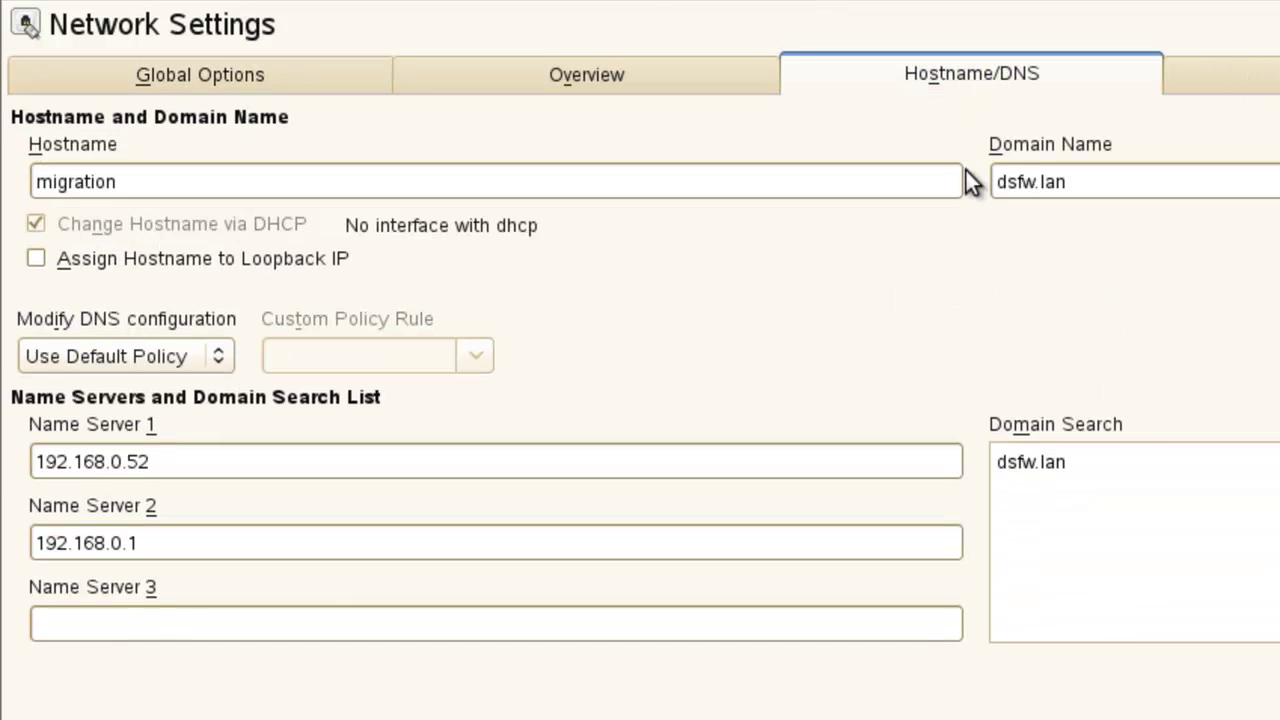
Check the network card overview and accept the network settings
{"action": "left_click", "coordinate": [663, 80]}
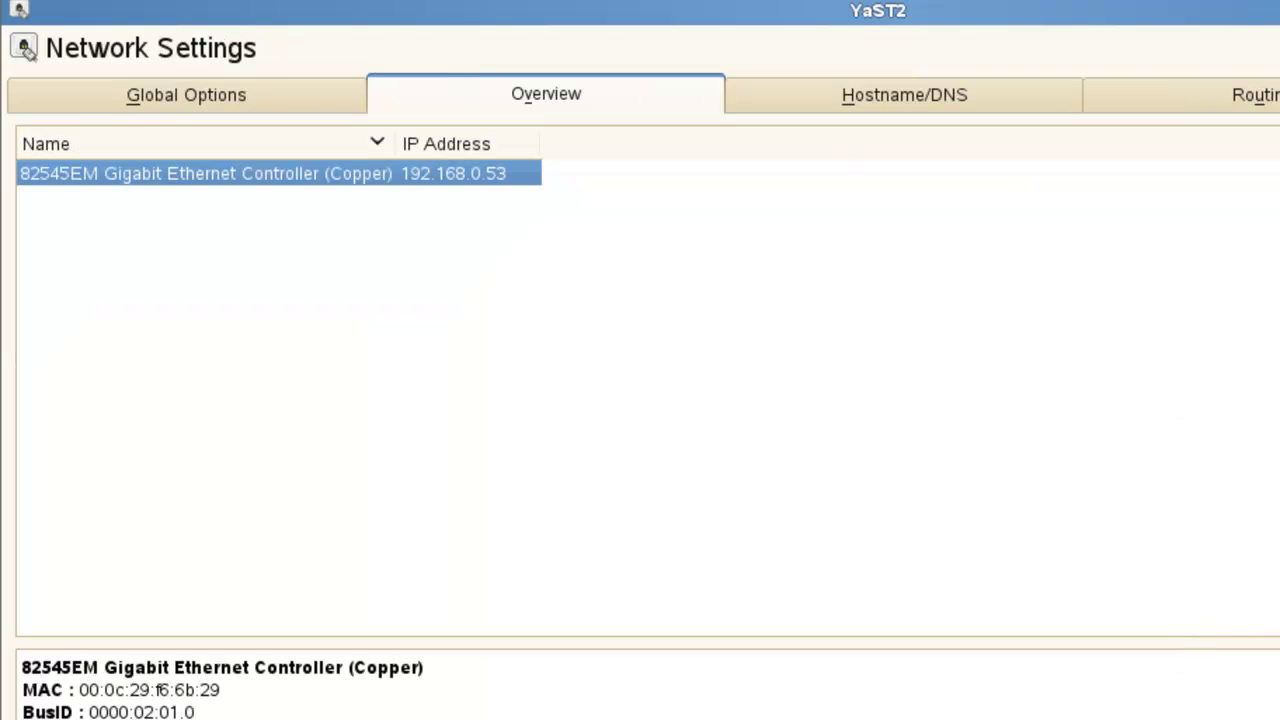
{"action": "key", "text": "alt+o"}
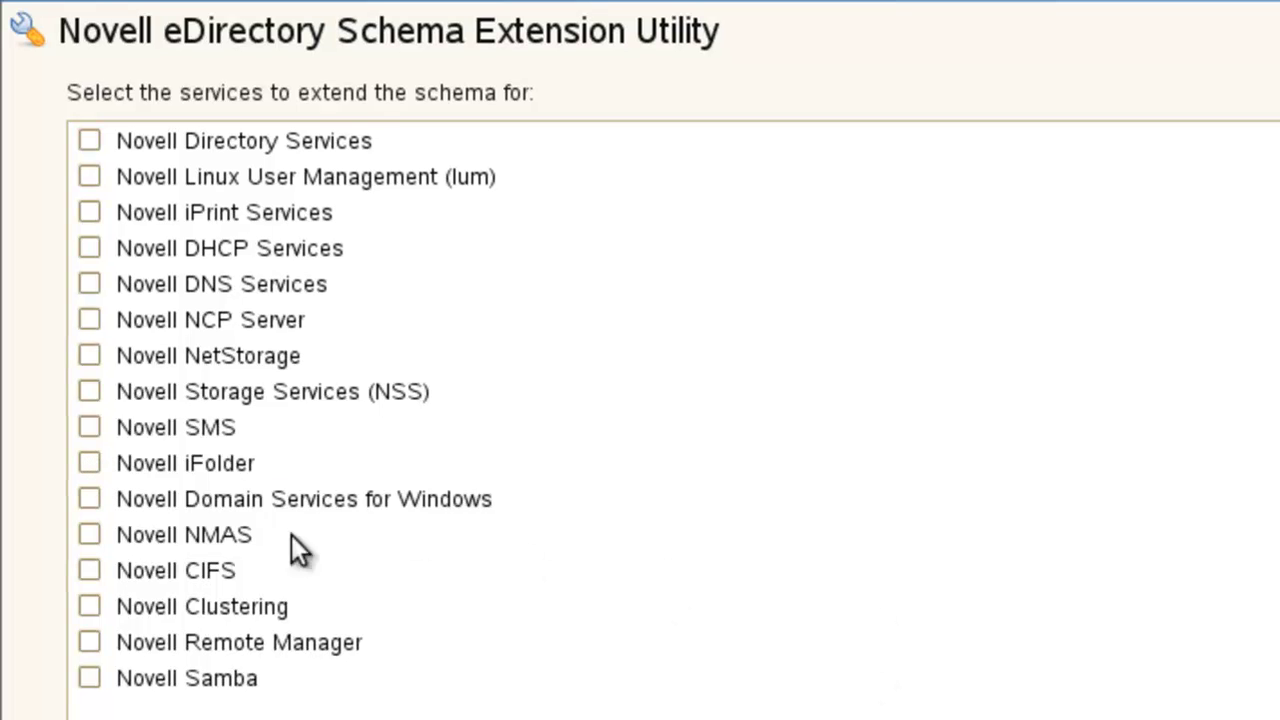
Mark Novell iFolder in the eDirectory schema extension utility and select the novell container in the iManager tree
{"action": "left_click", "coordinate": [89, 466]}
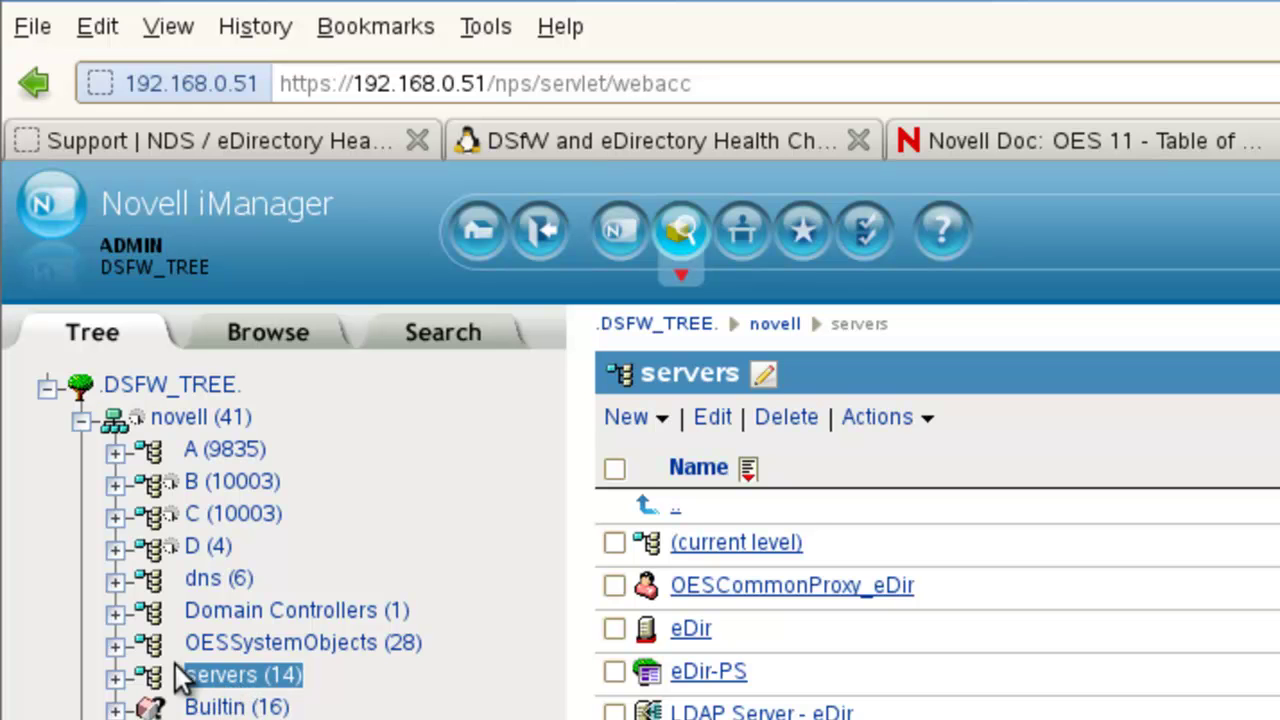
{"action": "left_click", "coordinate": [134, 426]}
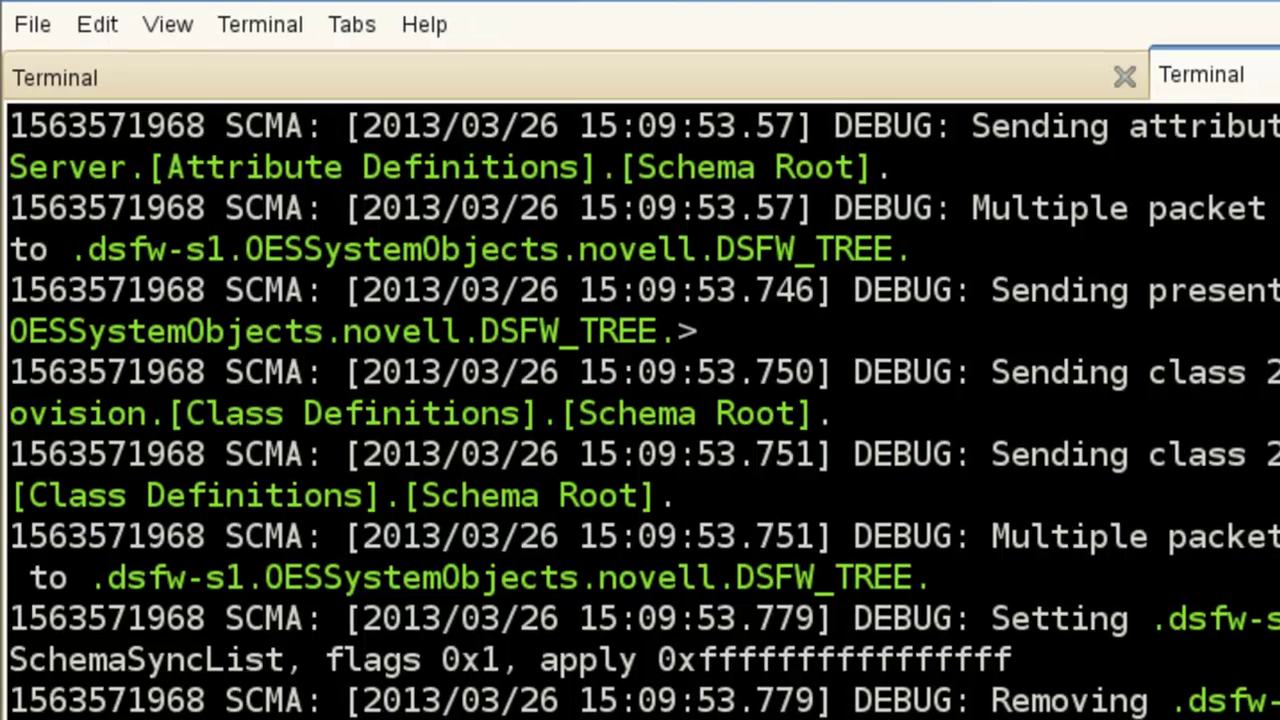
Exit ndstrace and list all replicas on the server with ndsrepair -P, quitting without choosing a replica
{"action": "type", "text": "exit"}
{"action": "key", "text": "Return"}
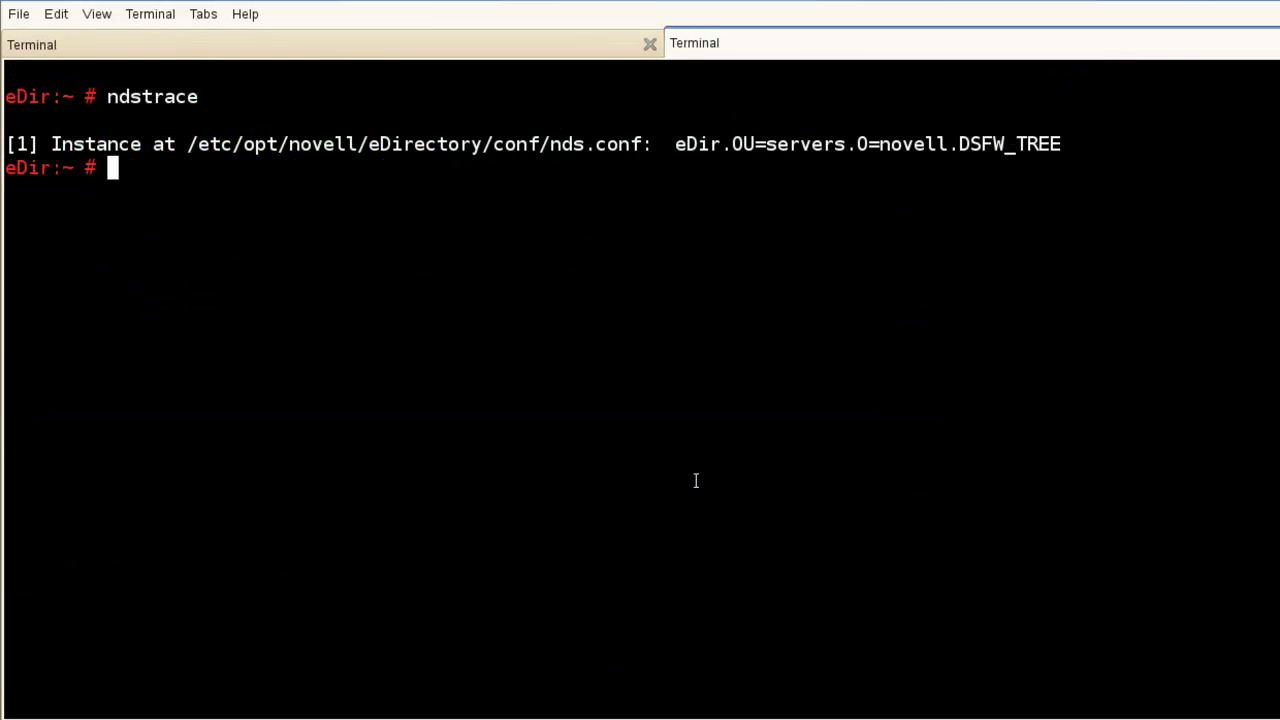
{"action": "type", "text": "ndsrepair -"}
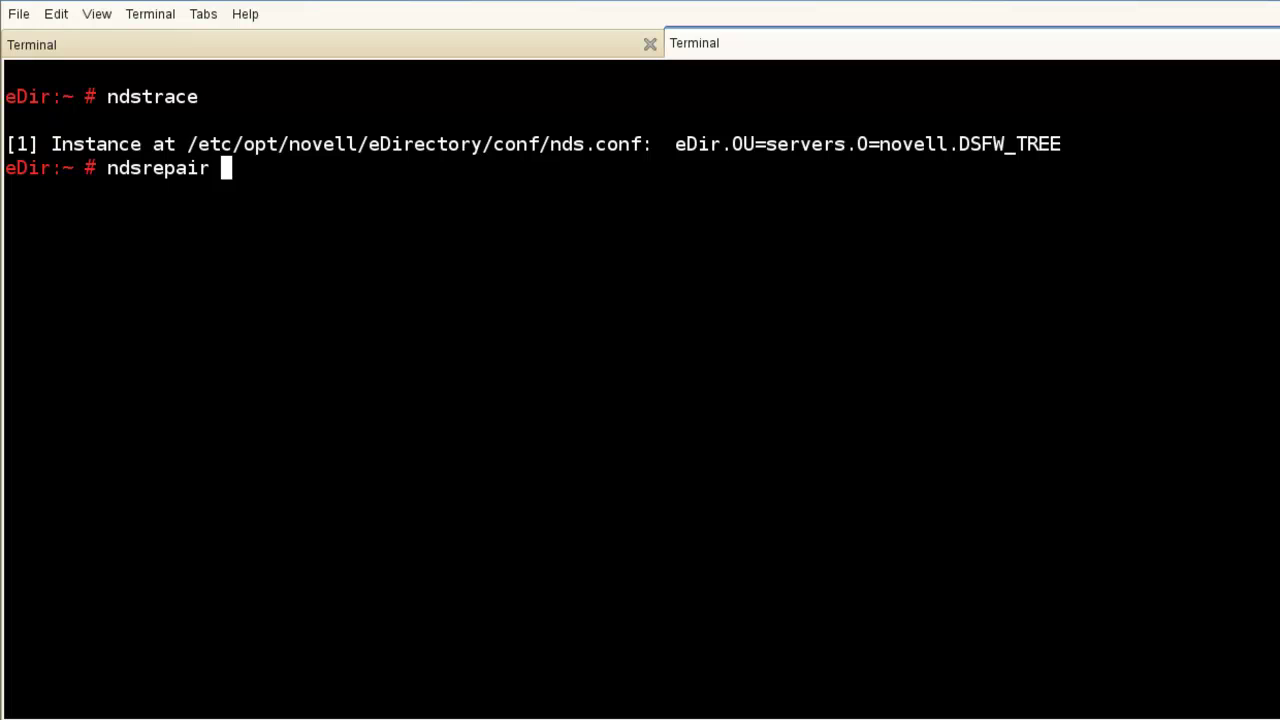
{"action": "type", "text": "P"}
{"action": "key", "text": "Return"}
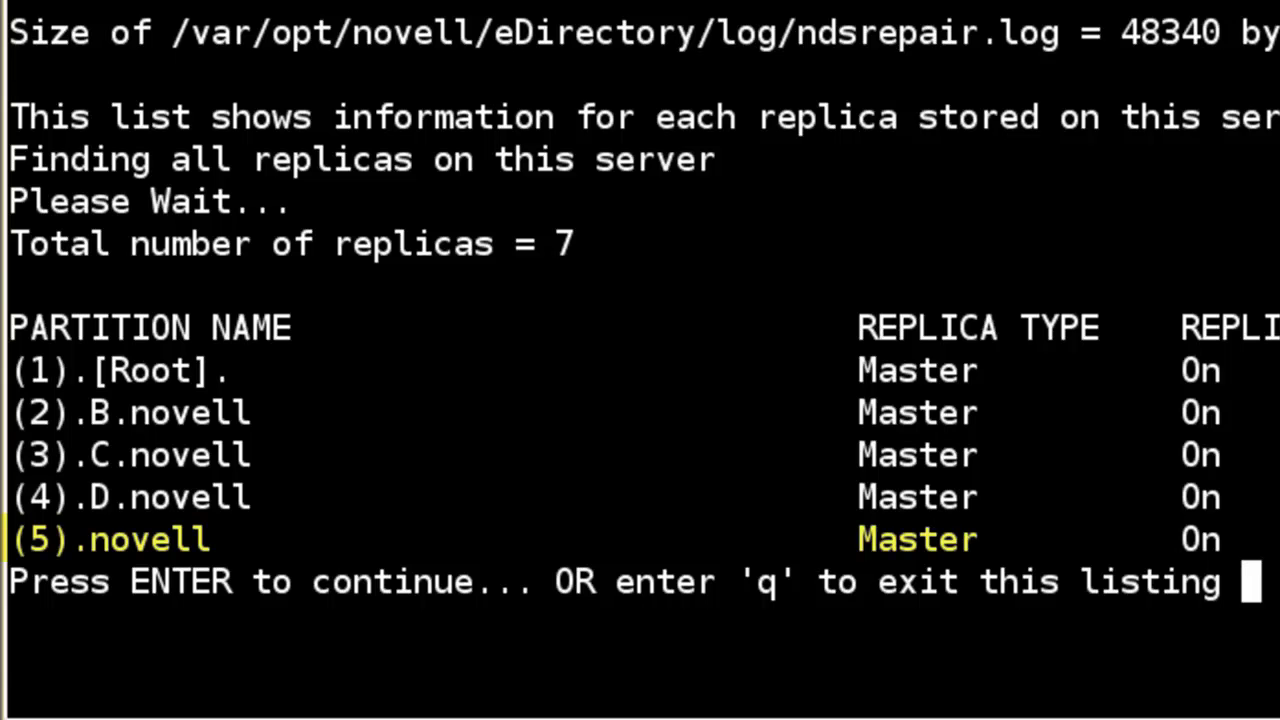
{"action": "key", "text": "Return"}
{"action": "key", "text": "Return"}
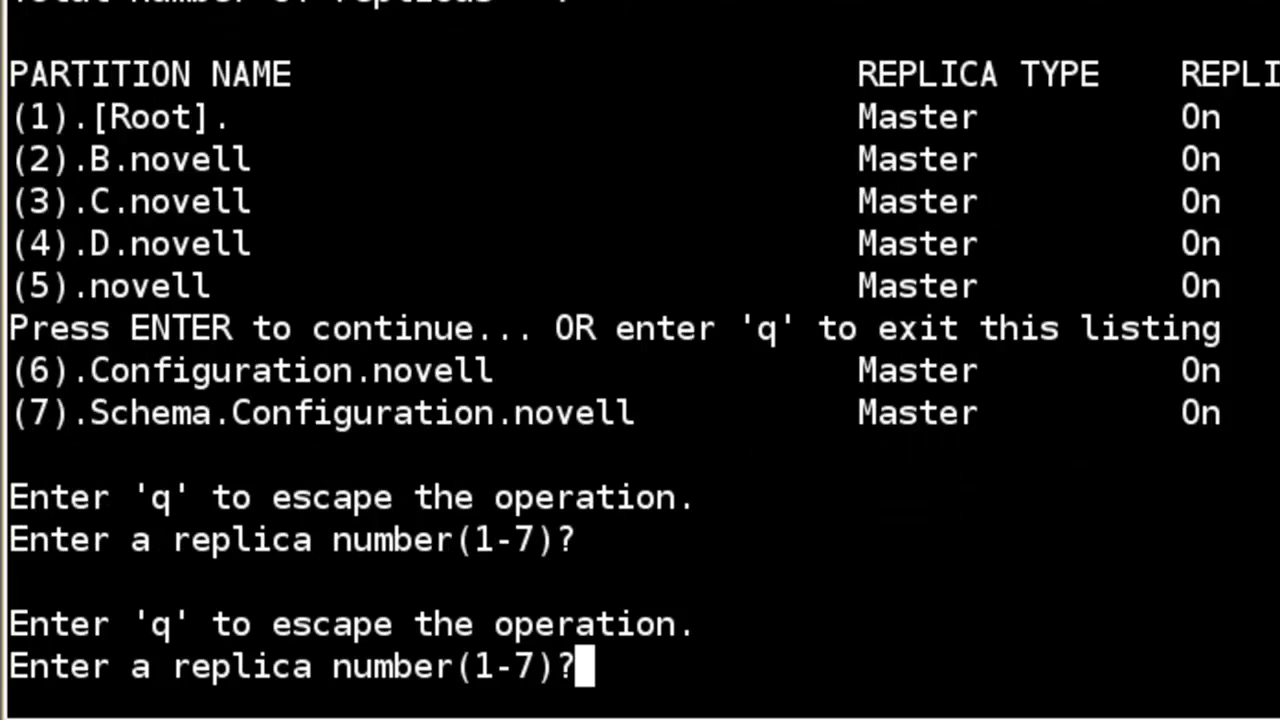
{"action": "type", "text": "q"}
{"action": "key", "text": "Return"}
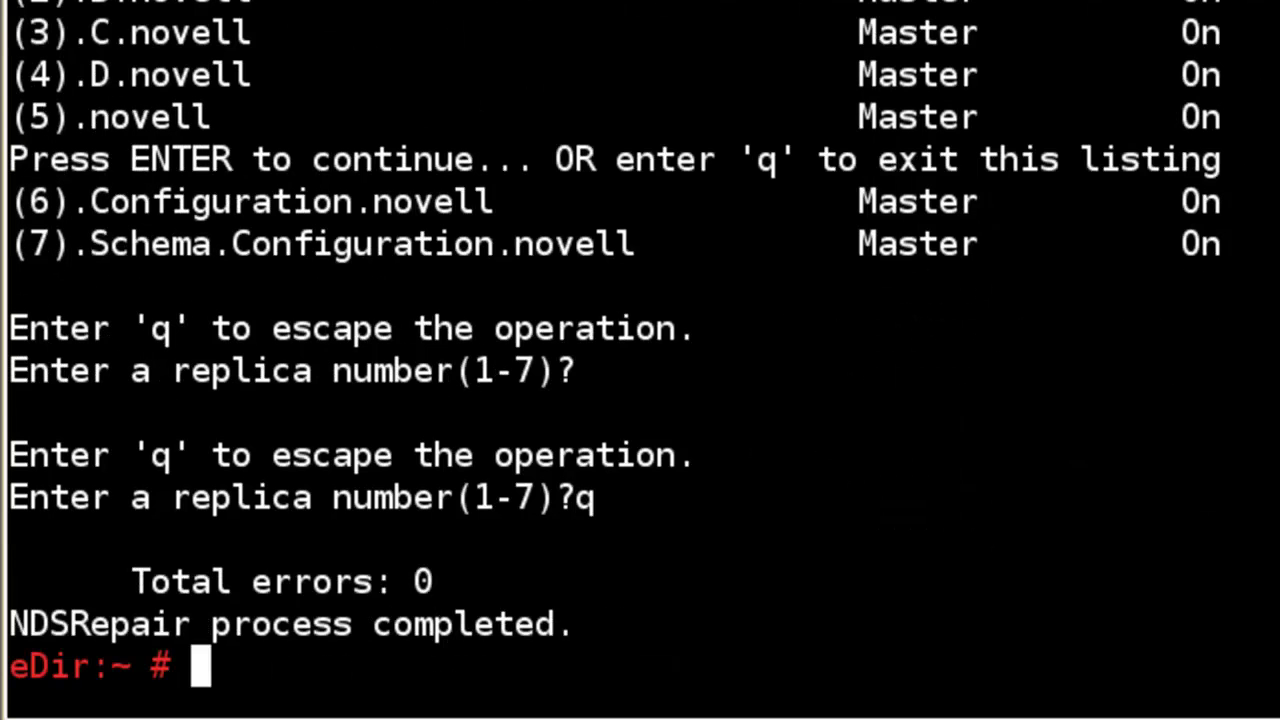
Display the existing server's IP addresses with ip a and launch the graphical repair tool with ndsgrepair
{"action": "type", "text": "ip a"}
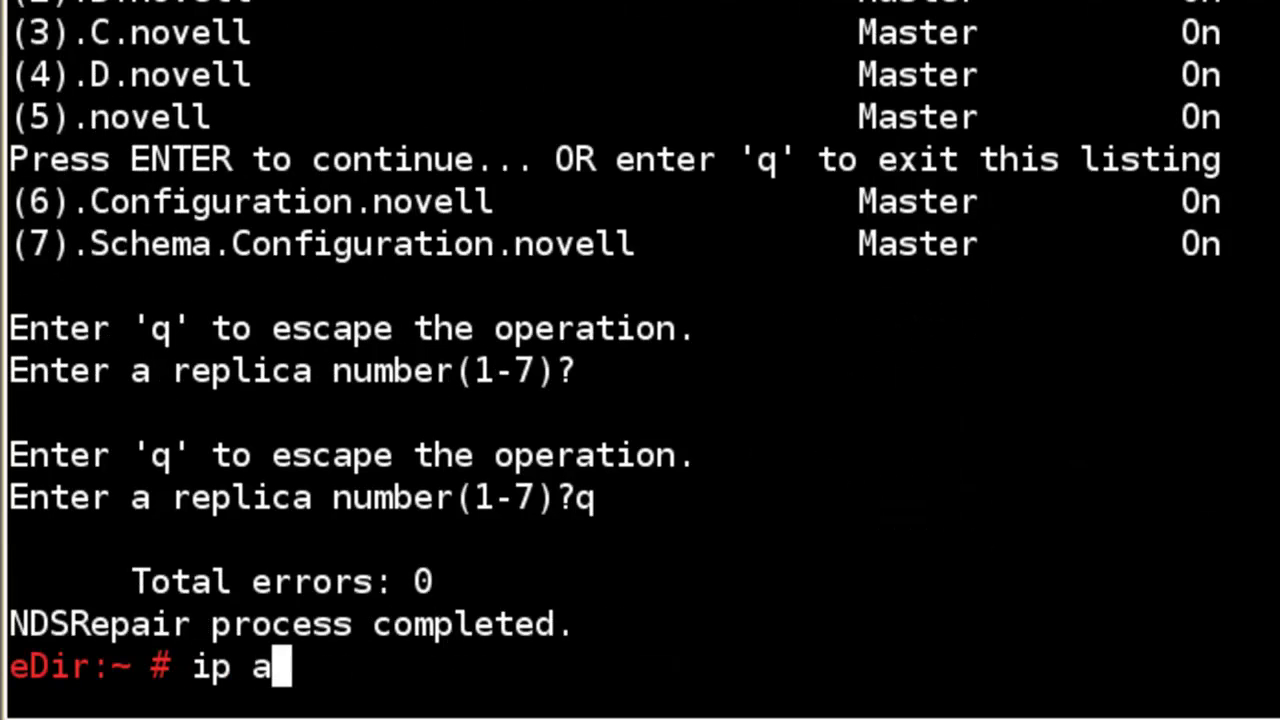
{"action": "key", "text": "Return"}
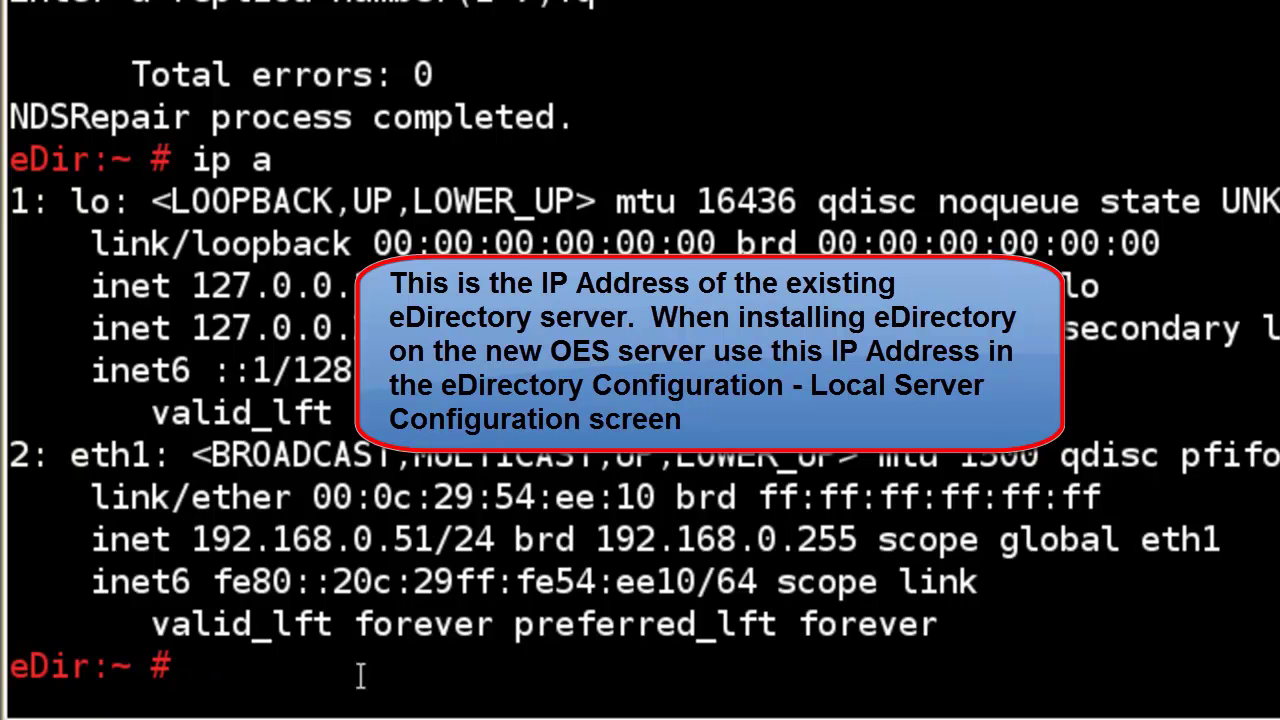
{"action": "type", "text": "ndsgr"}
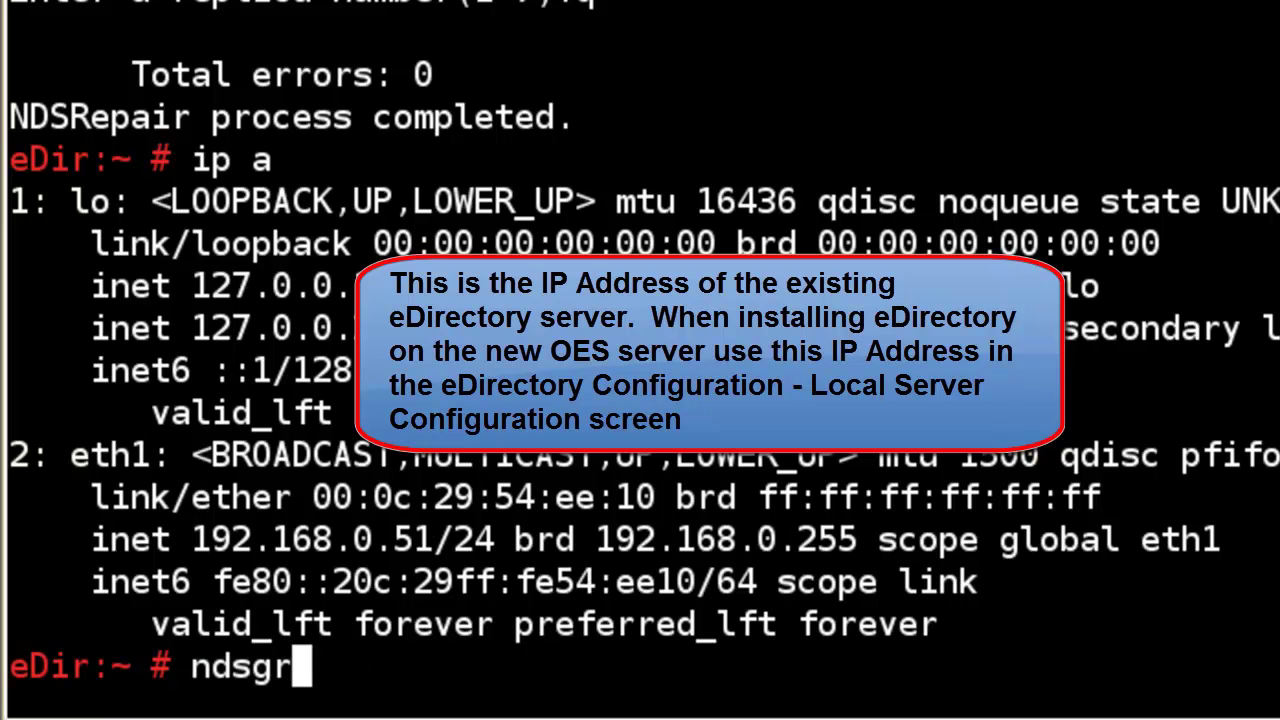
{"action": "type", "text": "epair"}
{"action": "key", "text": "Return"}
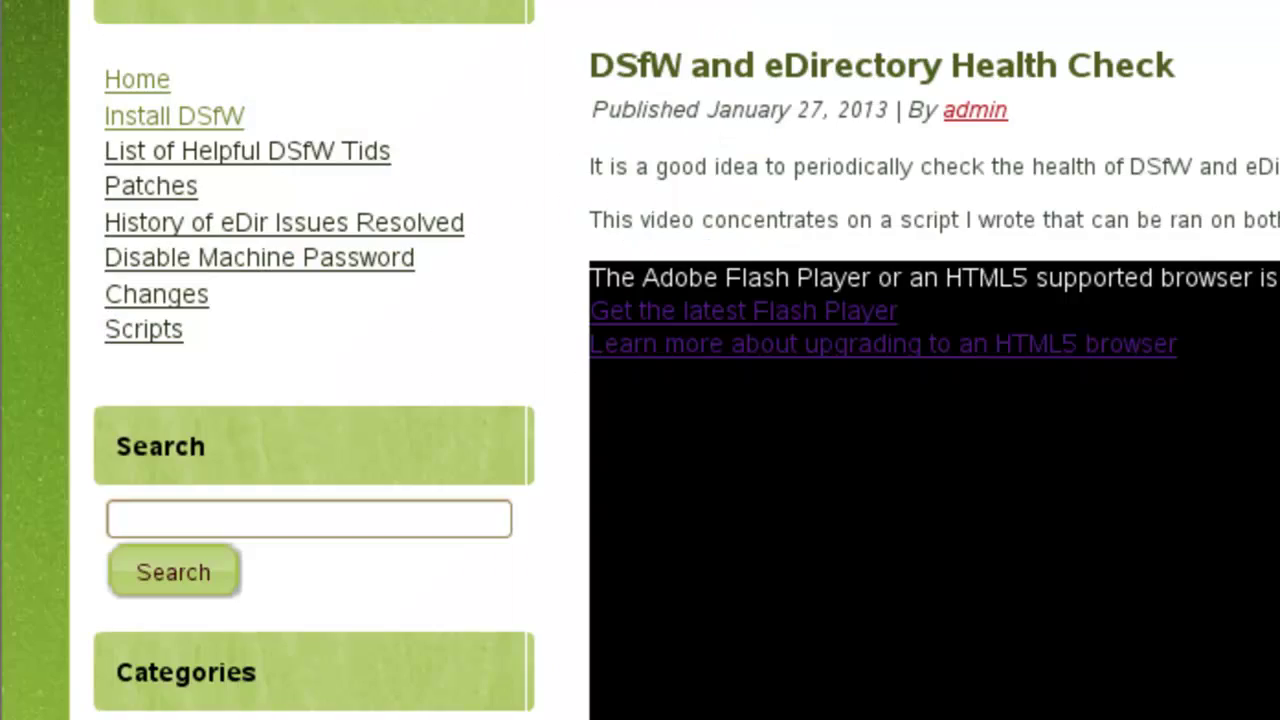
Look through the DSfW website's list of health check and repair scripts
{"action": "scroll", "coordinate": [640, 360], "scroll_direction": "down", "scroll_amount": 15}
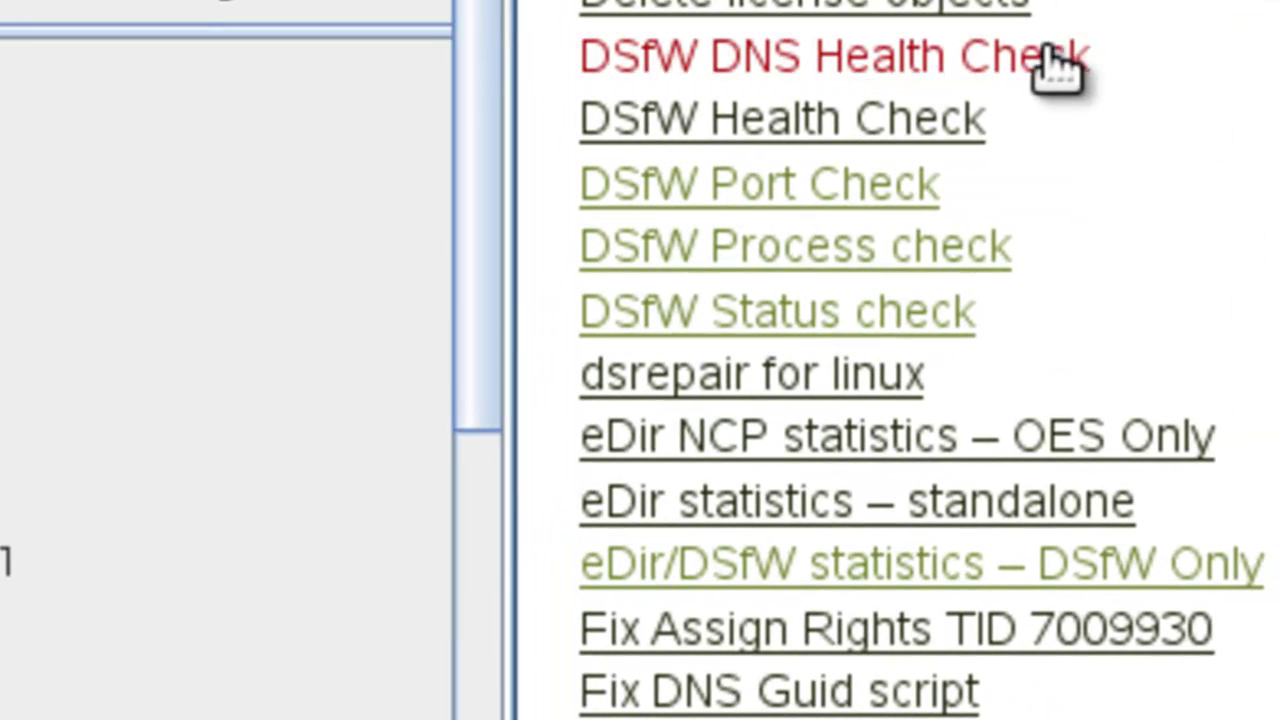
{"action": "mouse_move", "coordinate": [840, 400]}
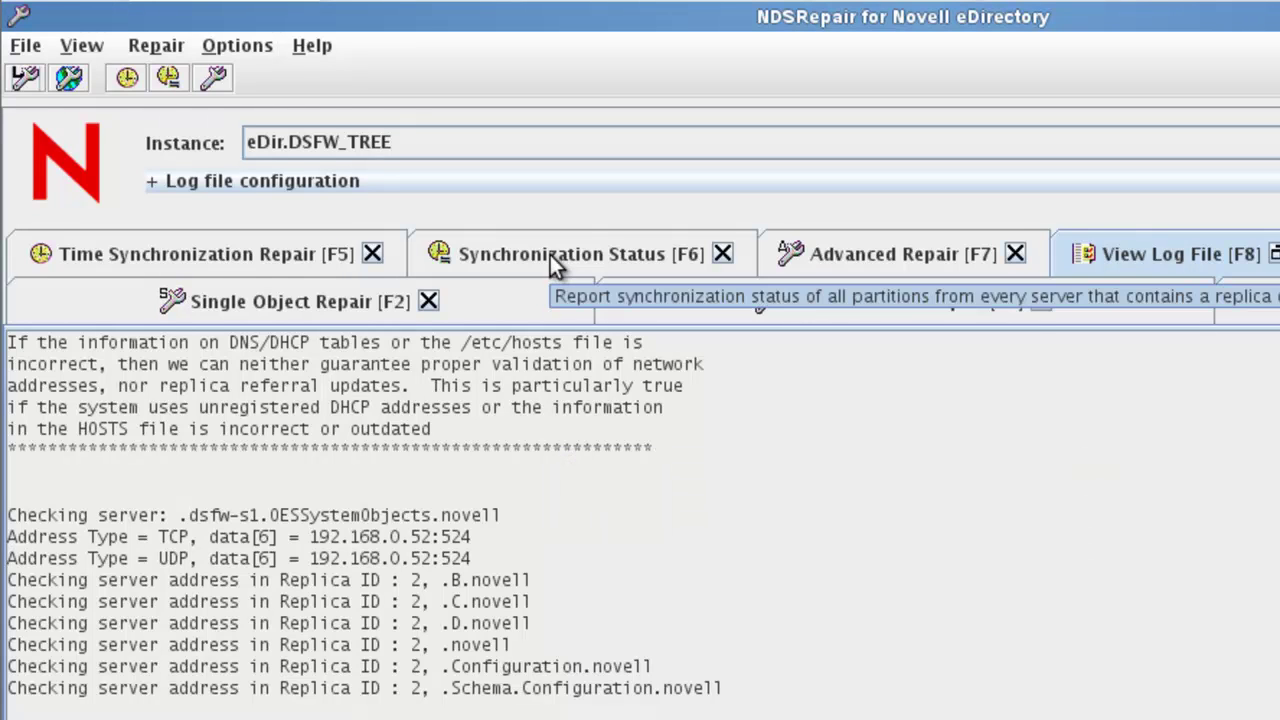
Set up a replica and partition operation in Advanced Repair with partition .novell and replica eDir.servers.novell
{"action": "left_click", "coordinate": [865, 260]}
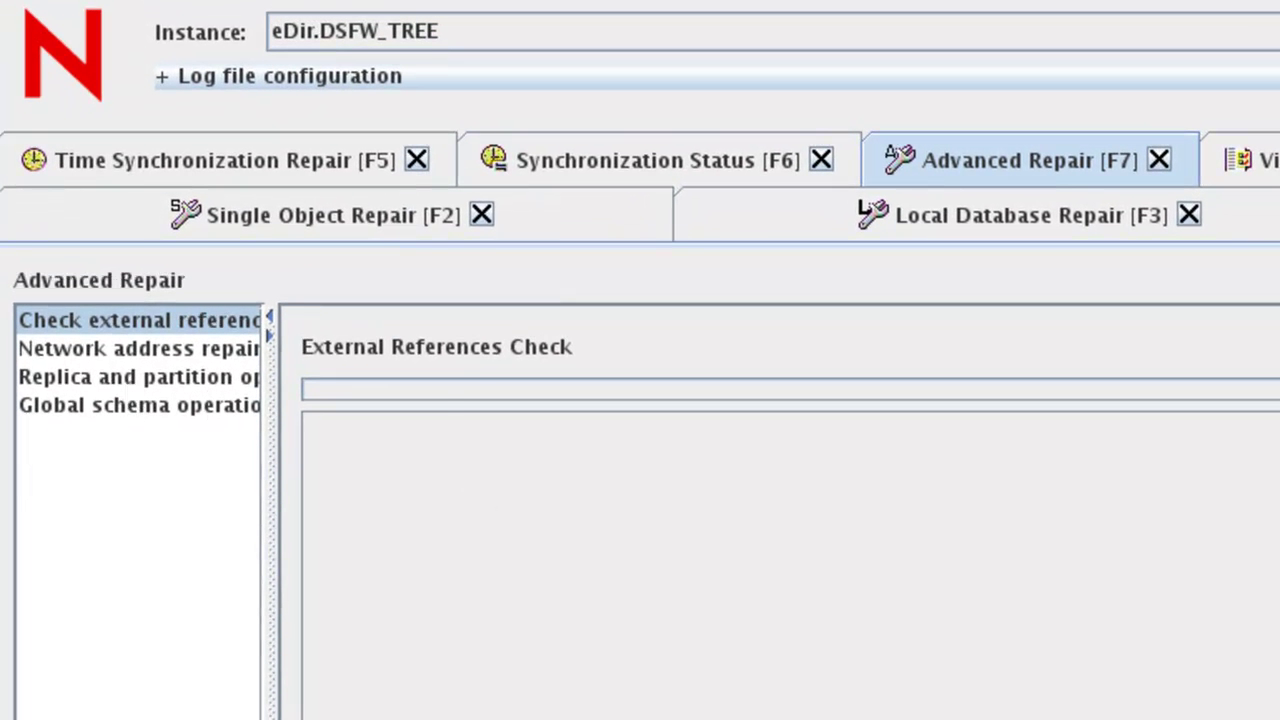
{"action": "left_click", "coordinate": [140, 377]}
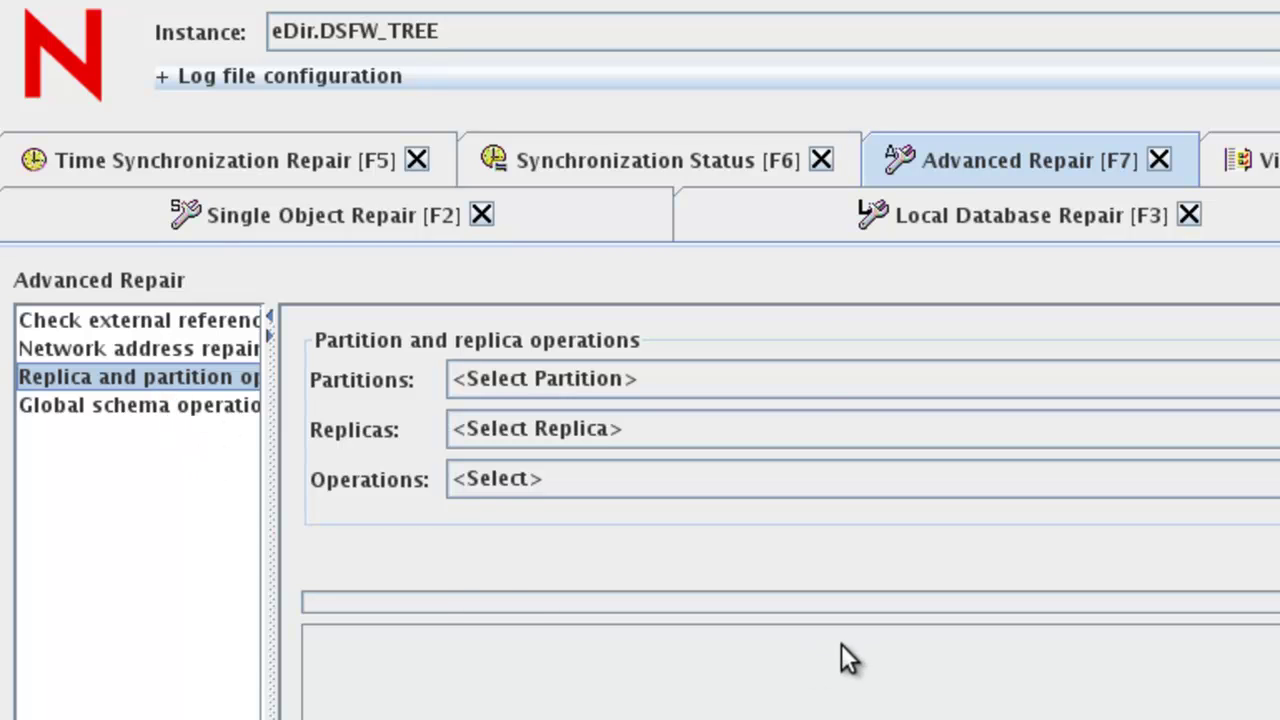
{"action": "left_click", "coordinate": [860, 379]}
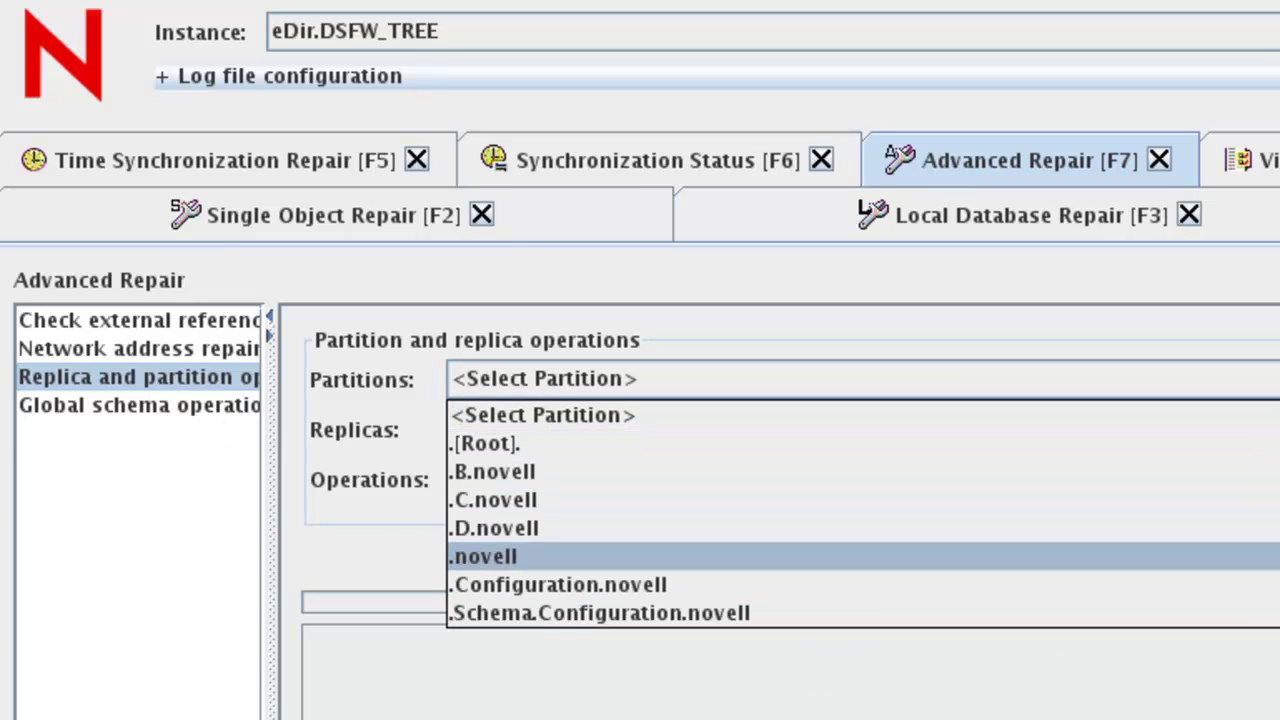
{"action": "key", "text": "Return"}
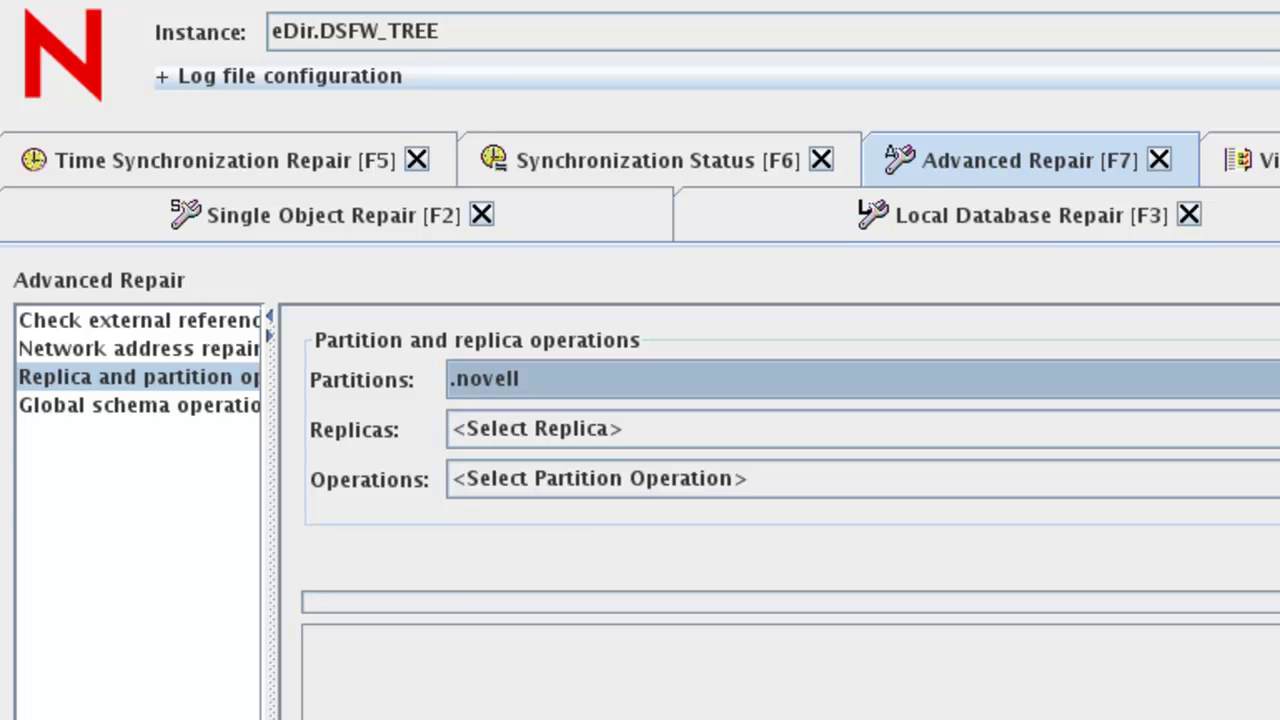
{"action": "key", "text": "Tab"}
{"action": "key", "text": "space"}
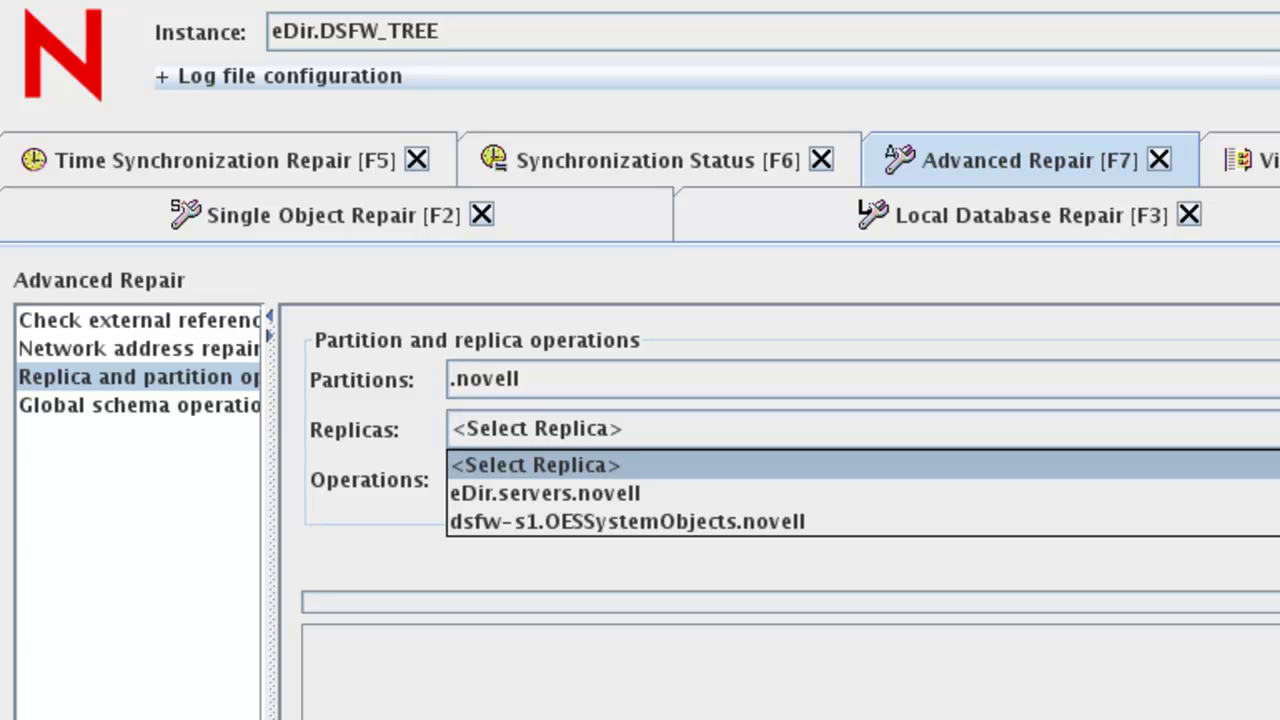
{"action": "key", "text": "Down"}
{"action": "key", "text": "Return"}
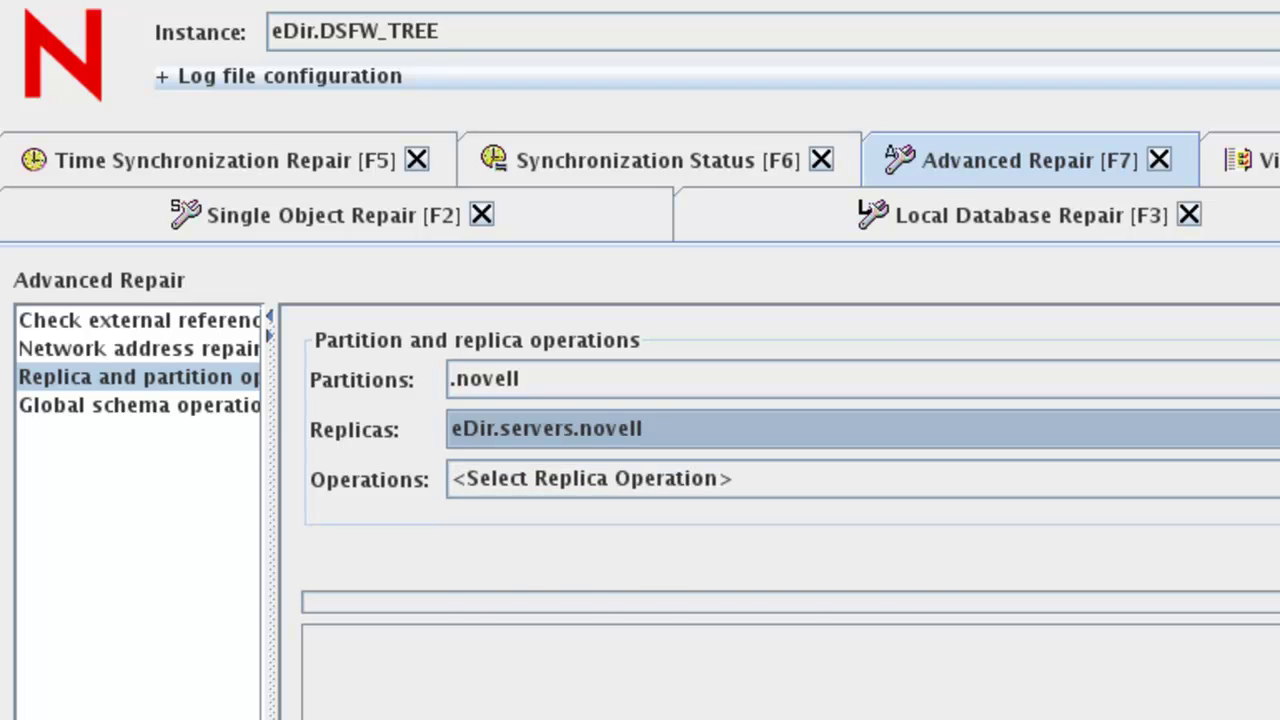
Choose "View entire servers name" as the replica operation
{"action": "key", "text": "Tab"}
{"action": "key", "text": "Down"}
{"action": "key", "text": "Down"}
{"action": "key", "text": "Down"}
{"action": "key", "text": "Down"}
{"action": "key", "text": "Down"}
{"action": "key", "text": "Down"}
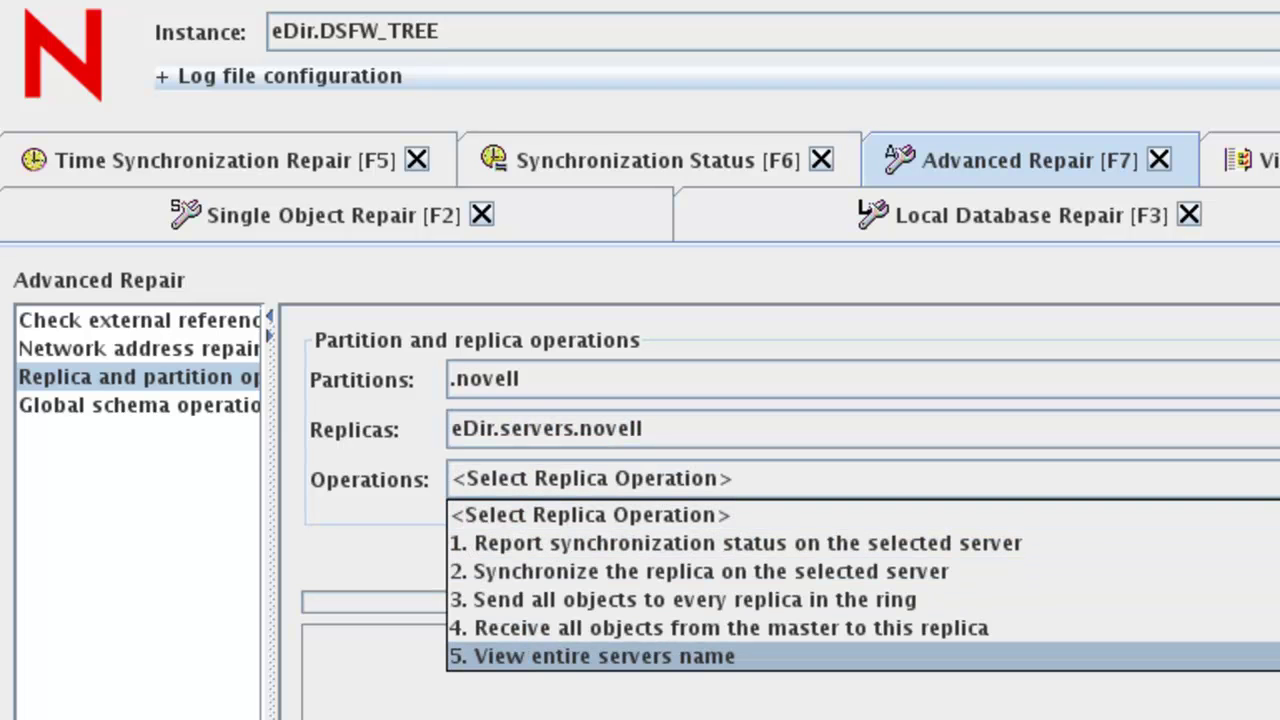
{"action": "key", "text": "Return"}
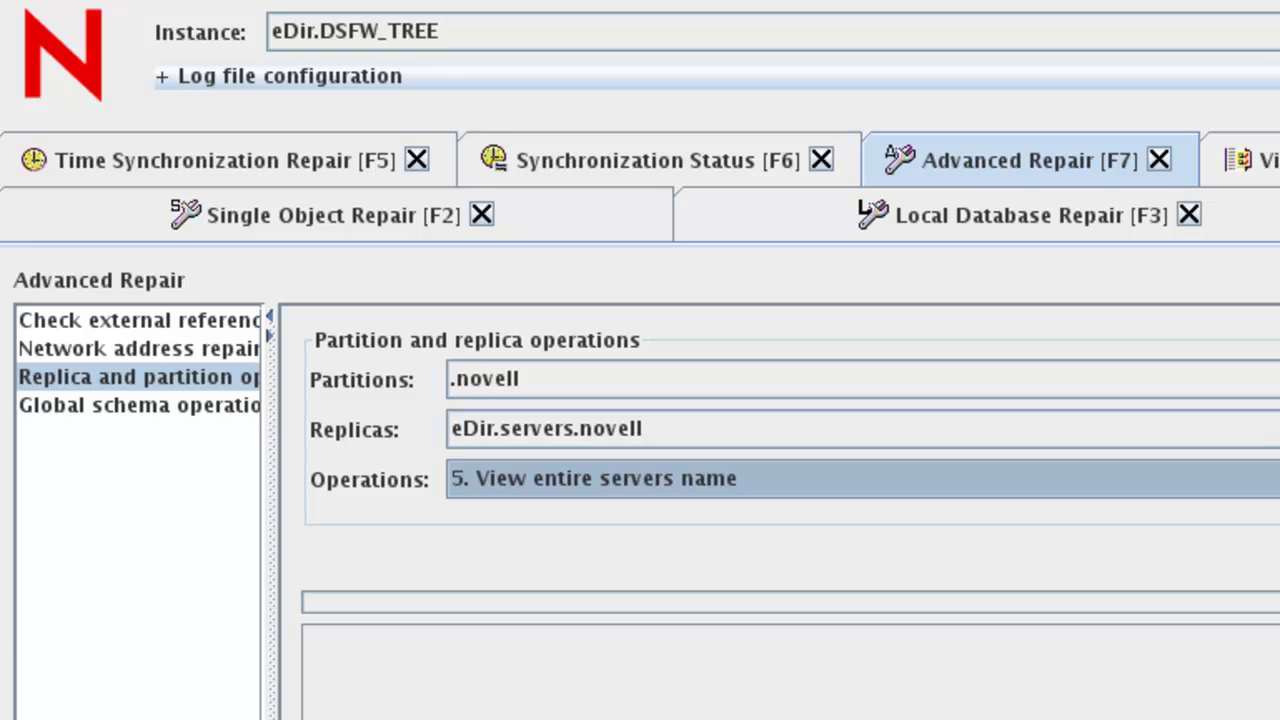
Reselect replica eDir.servers.novell and choose the operation "Report synchronization status on the selected server"
{"action": "key", "text": "shift+Tab"}
{"action": "key", "text": "Down"}
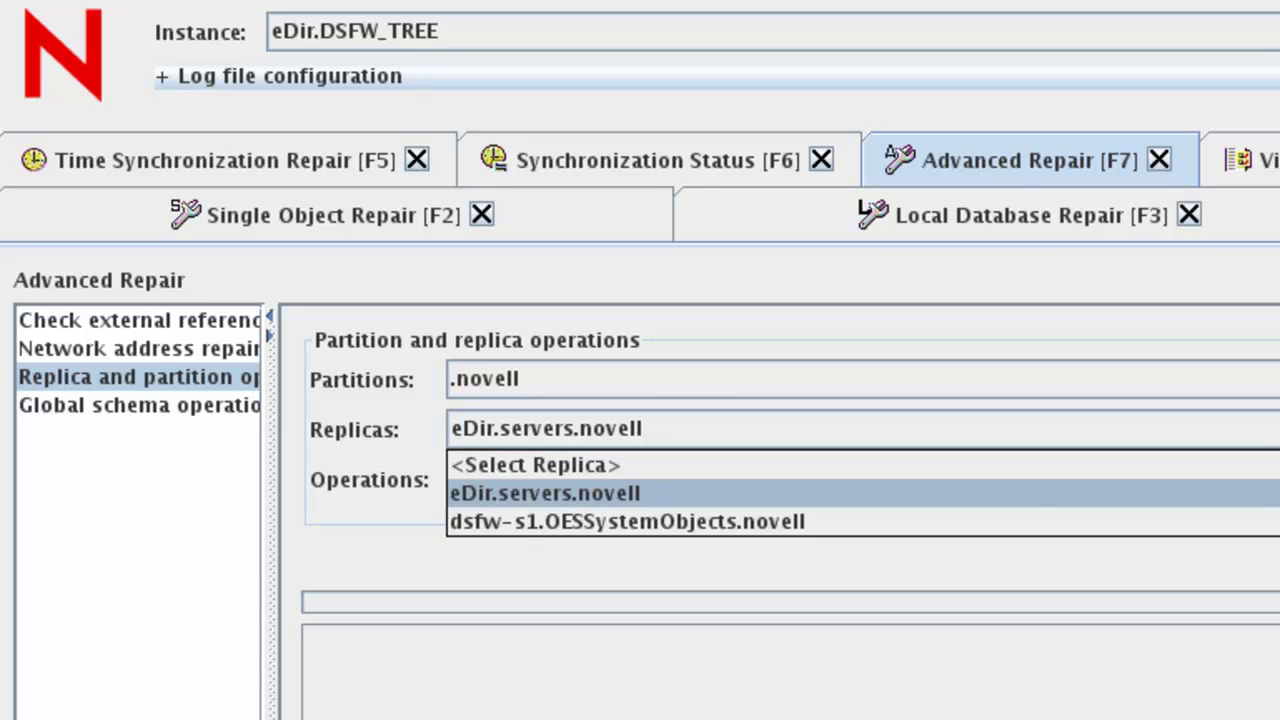
{"action": "left_click", "coordinate": [1011, 491]}
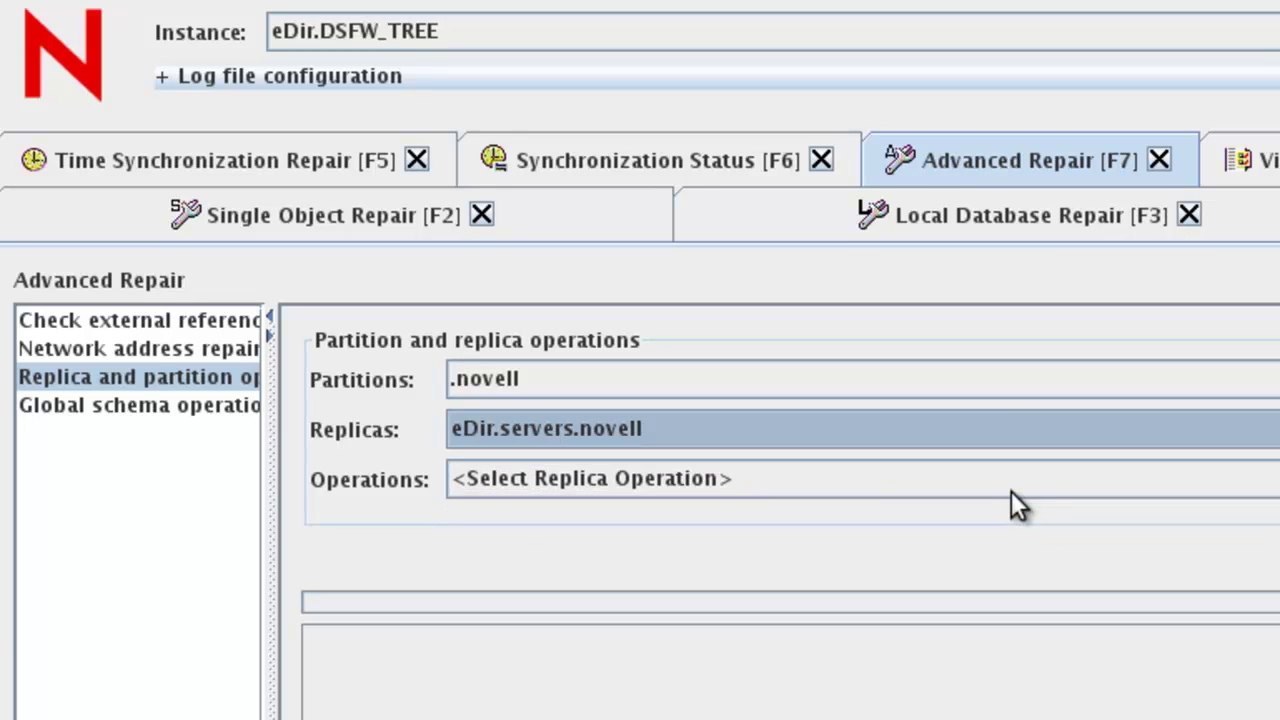
{"action": "key", "text": "Tab"}
{"action": "key", "text": "Down"}
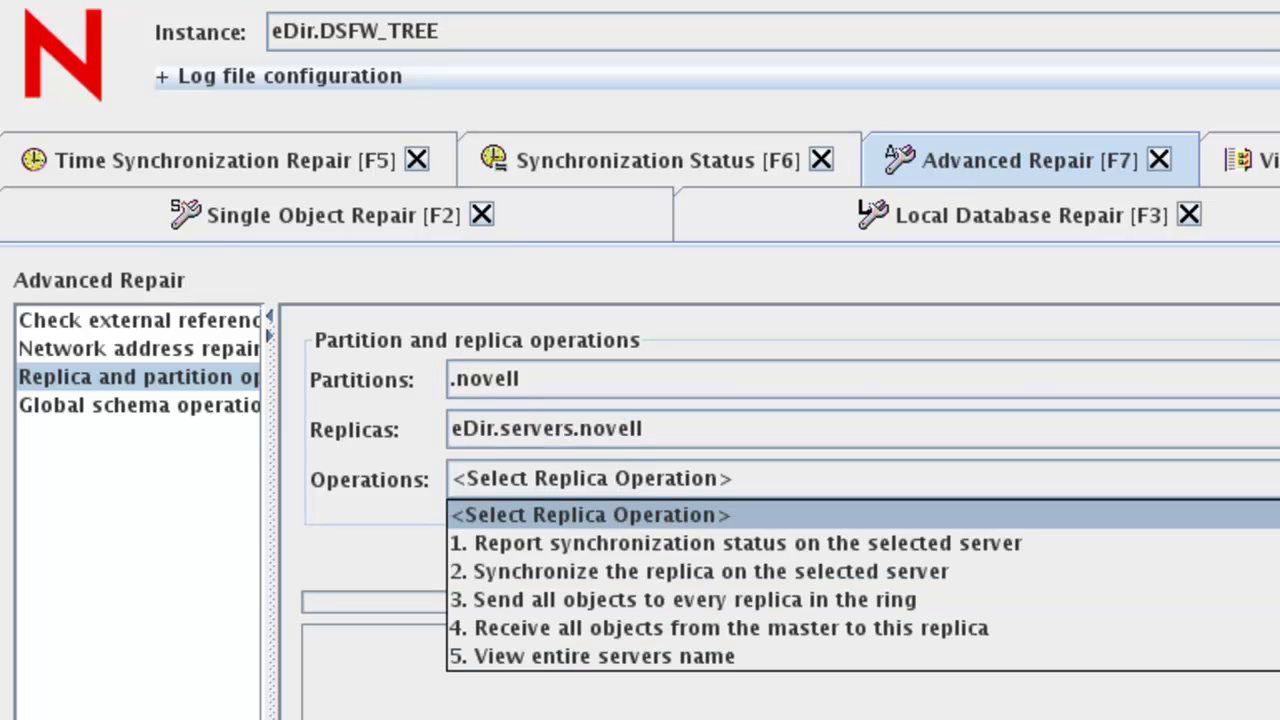
{"action": "key", "text": "Down"}
{"action": "key", "text": "Return"}
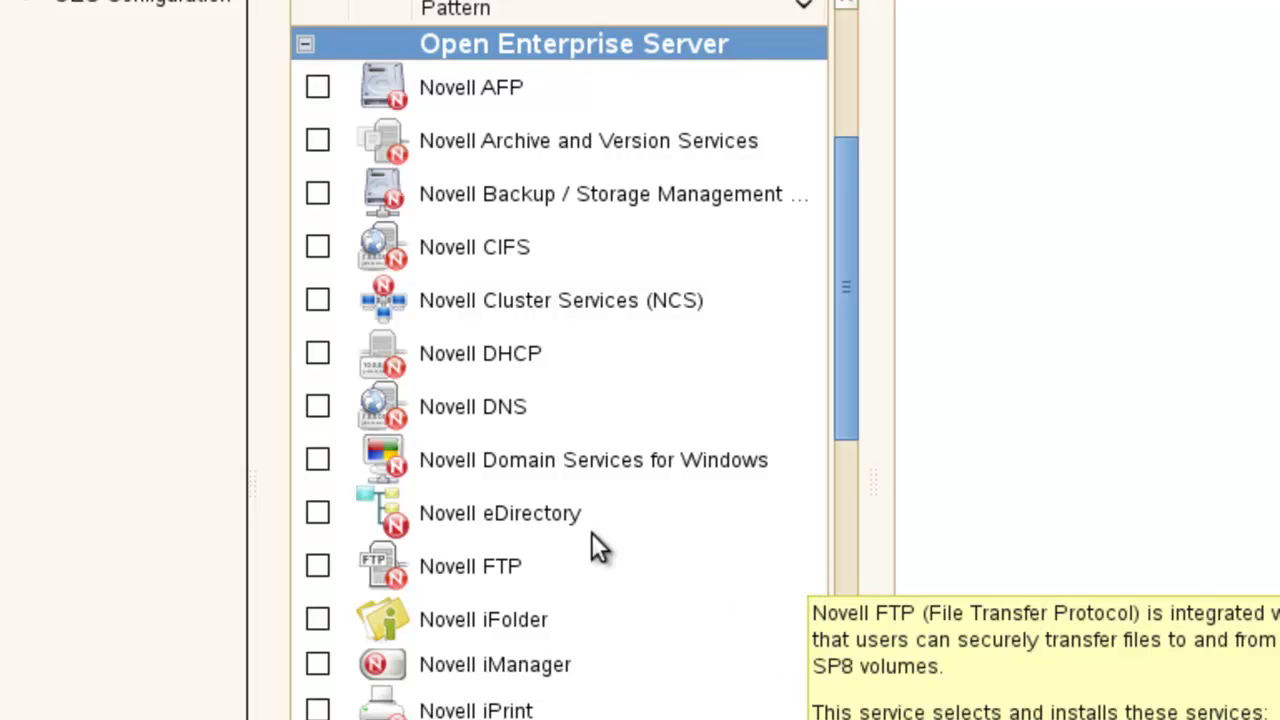
Mark the Novell iFolder pattern to view its required services, clear it again, and select the Novell eDirectory pattern
{"action": "left_click", "coordinate": [317, 620]}
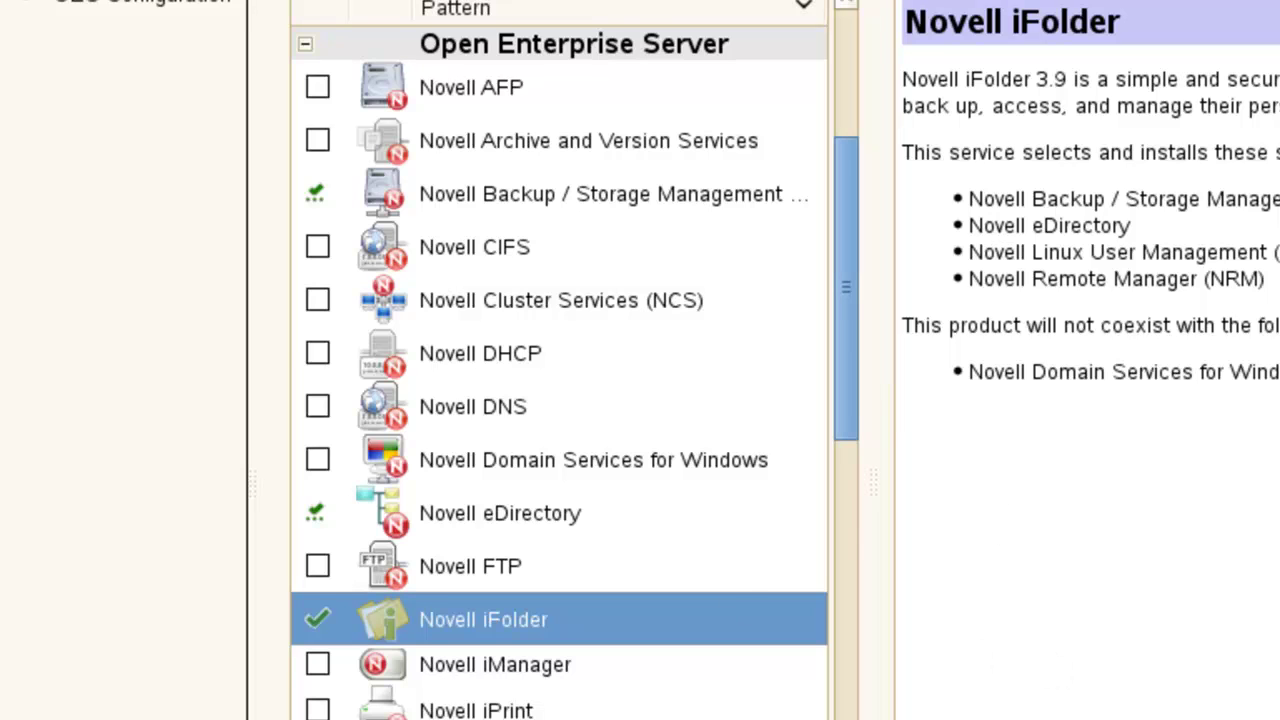
{"action": "left_click", "coordinate": [318, 620]}
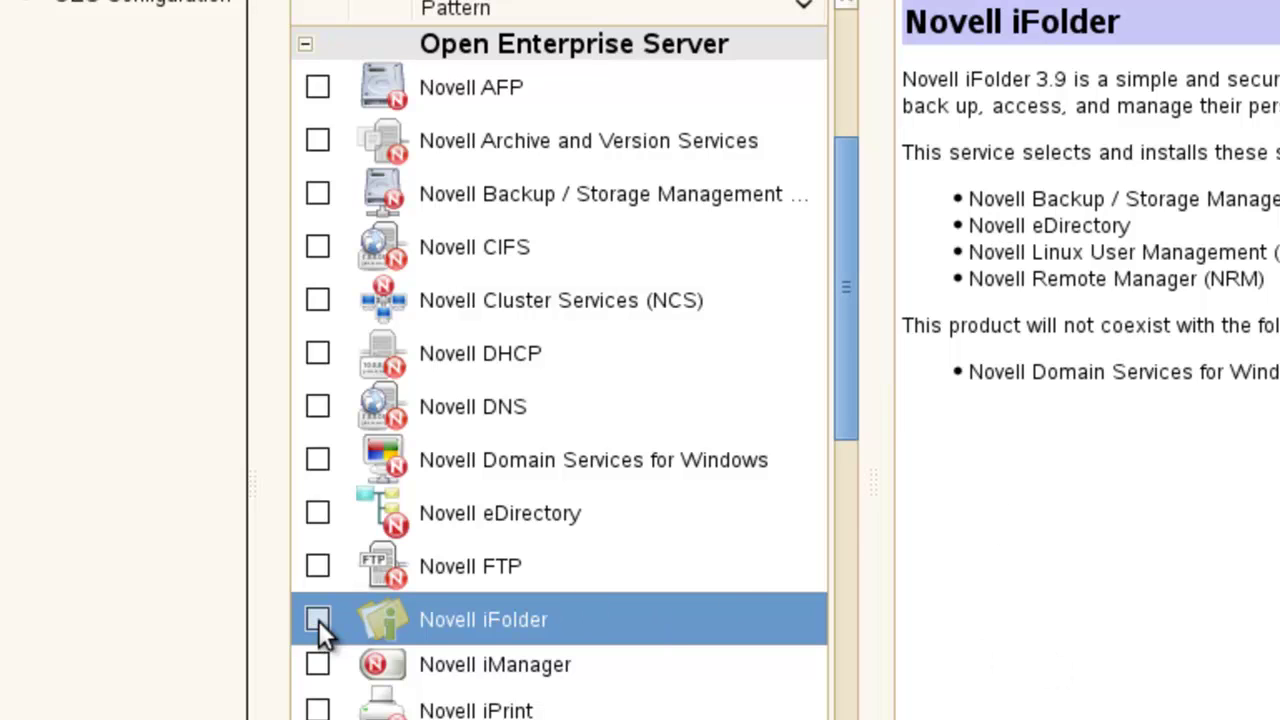
{"action": "left_click", "coordinate": [312, 510]}
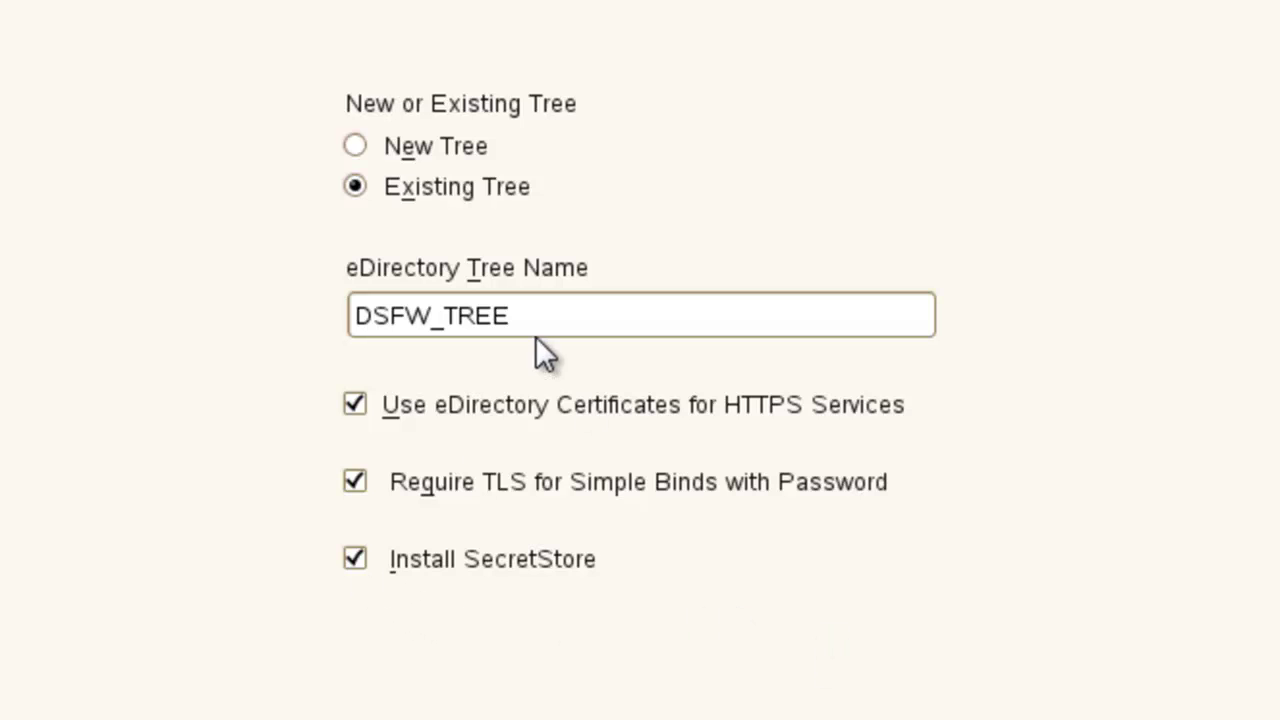
Clear Install SecretStore for the existing tree and review the existing server's IP address and tree administrator FDN
{"action": "left_click", "coordinate": [355, 565]}
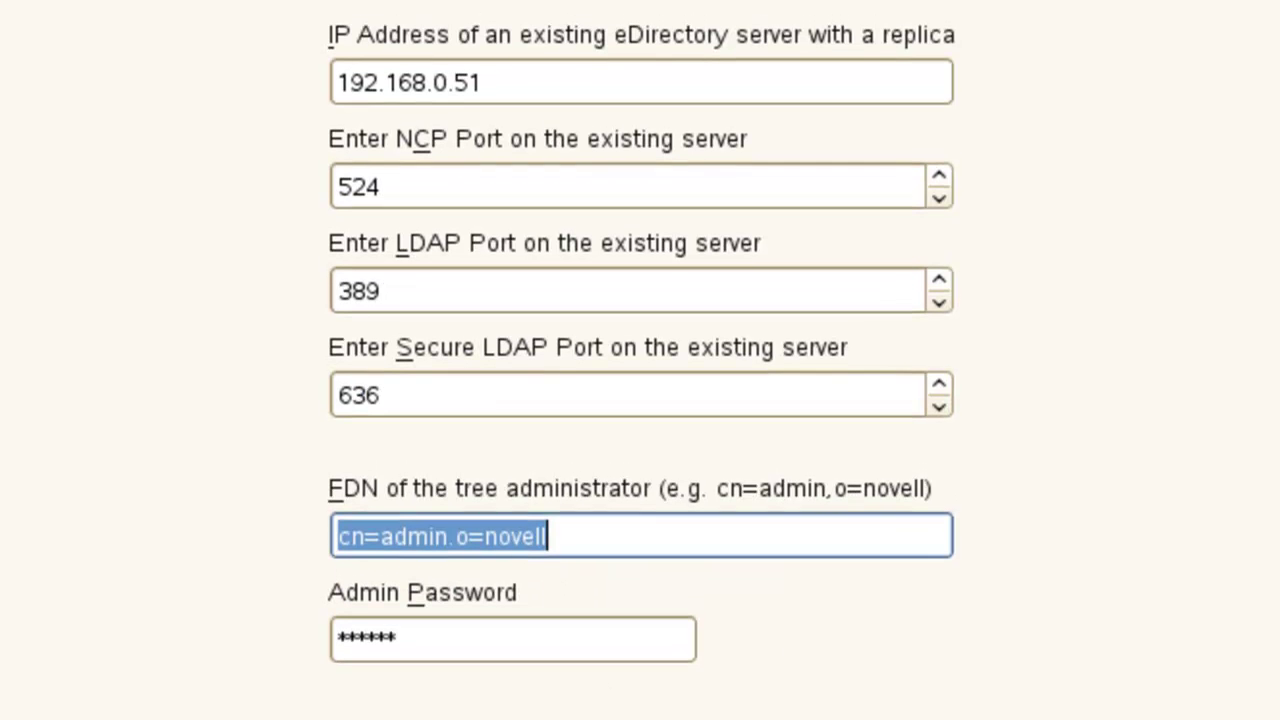
{"action": "left_click", "coordinate": [707, 89]}
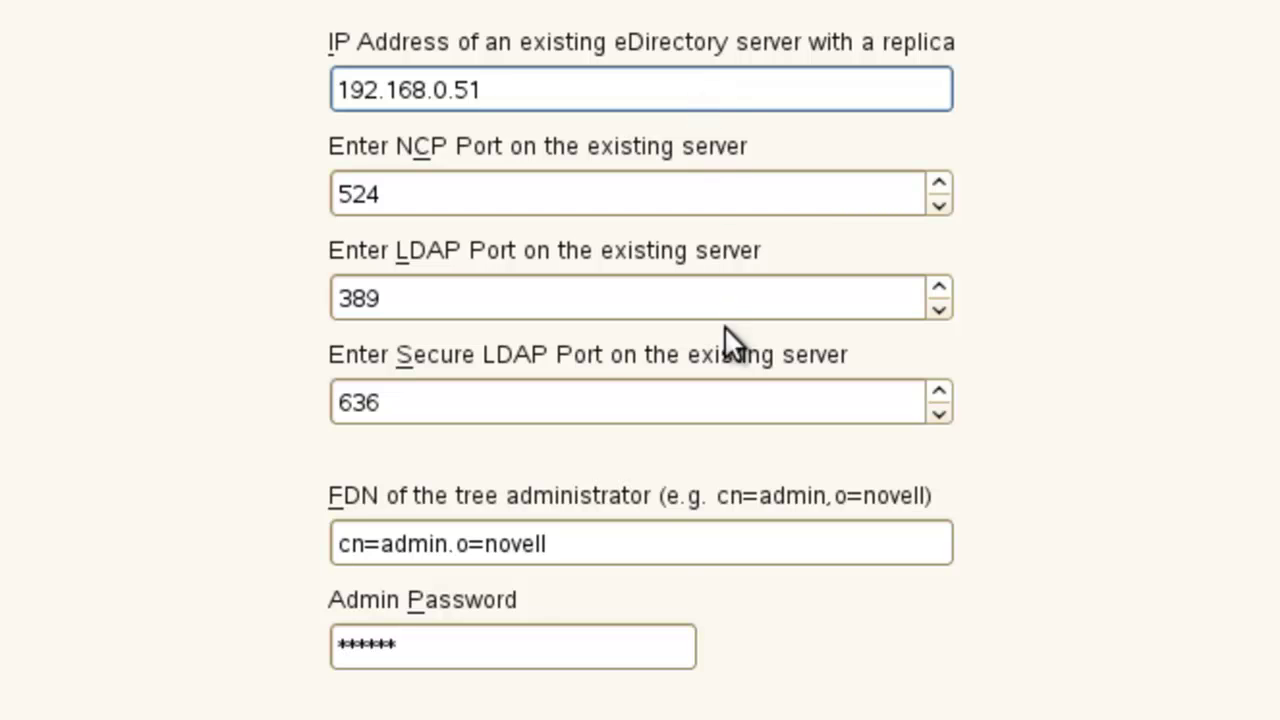
{"action": "left_click", "coordinate": [674, 544]}
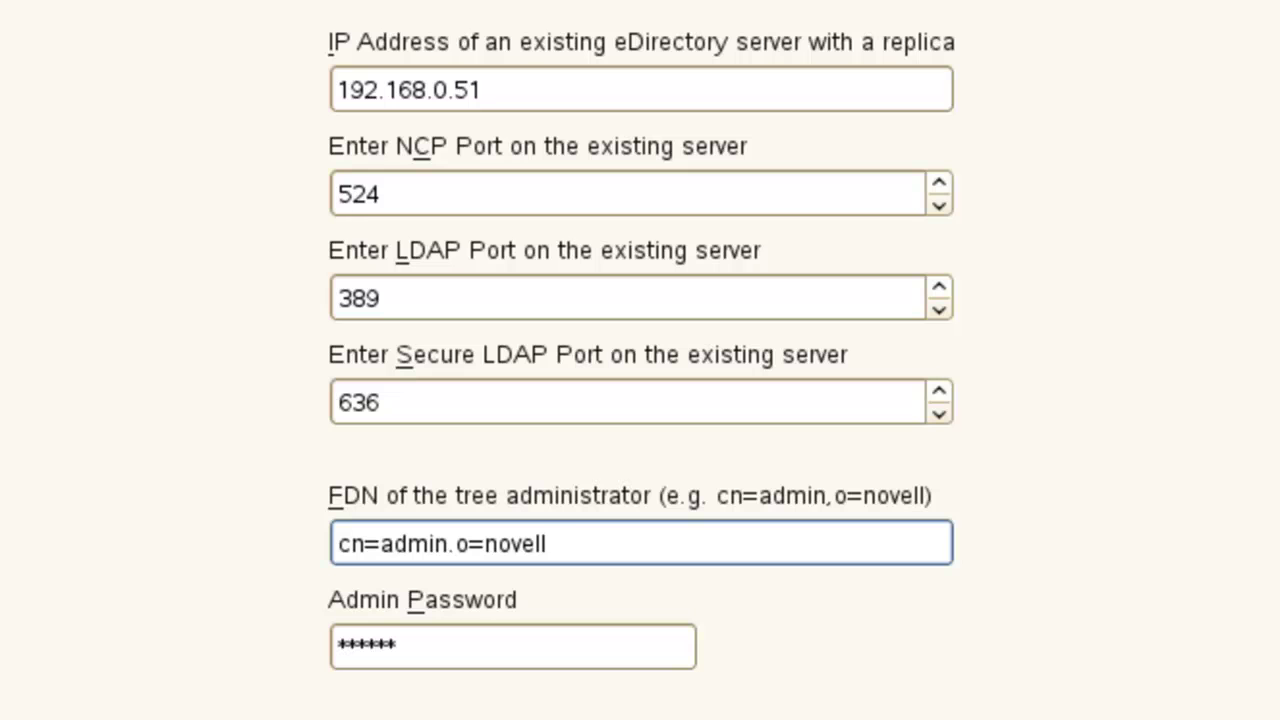
Accept the existing server's connection details and set the new server's context to ou=servers,o=novell by browsing the tree
{"action": "key", "text": "alt+n"}
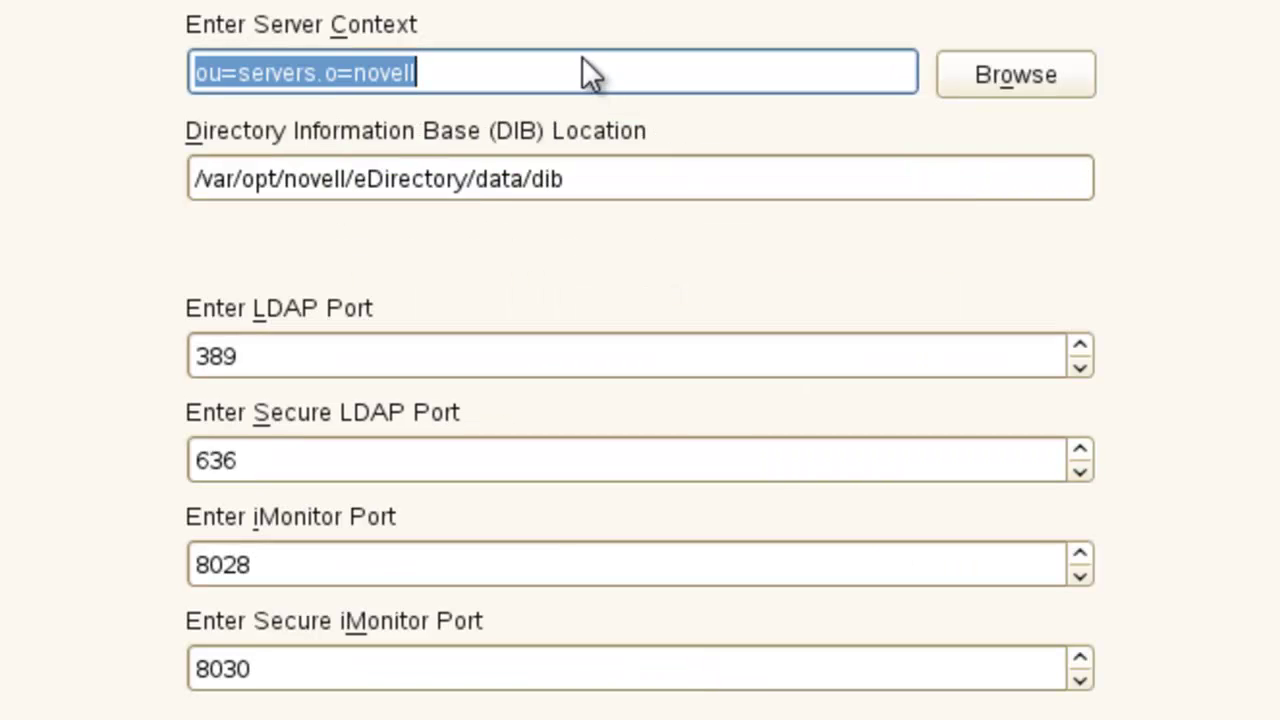
{"action": "left_click", "coordinate": [327, 82]}
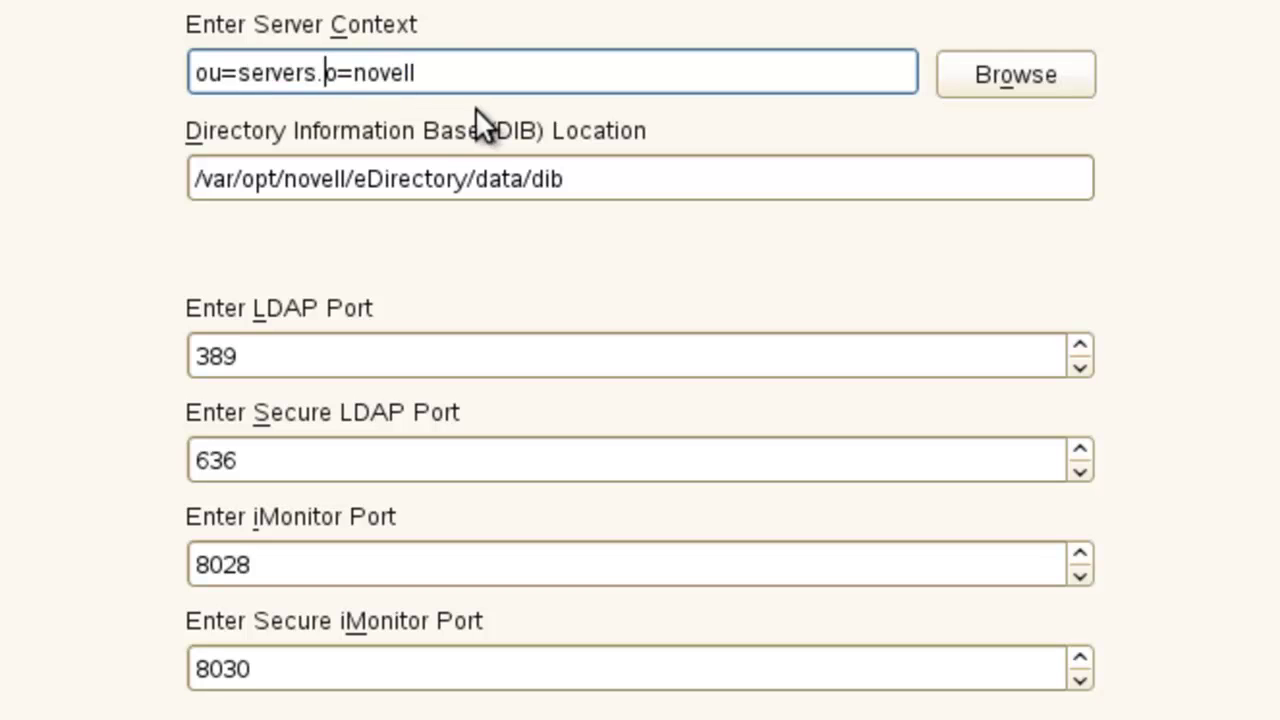
{"action": "key", "text": "End"}
{"action": "left_click", "coordinate": [1006, 71]}
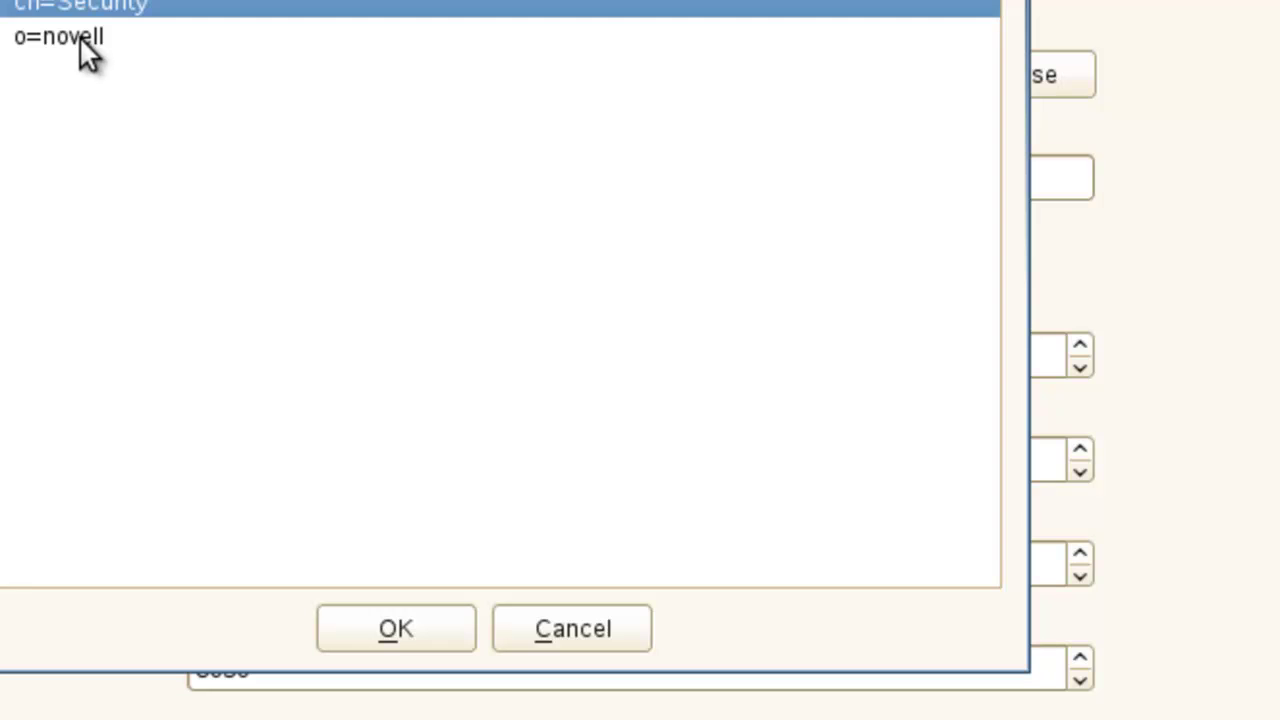
{"action": "double_click", "coordinate": [74, 36]}
{"action": "scroll", "coordinate": [265, 534], "scroll_direction": "down", "scroll_amount": 9}
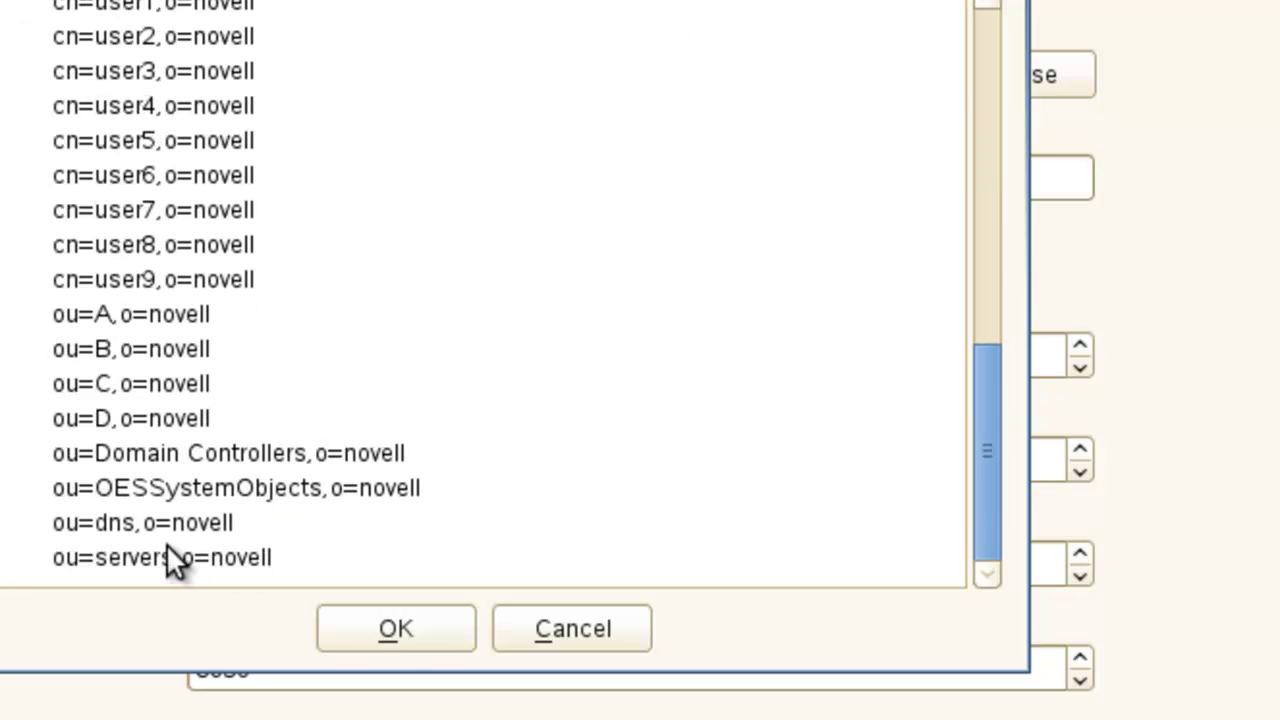
{"action": "double_click", "coordinate": [167, 552]}
{"action": "left_click", "coordinate": [390, 625]}
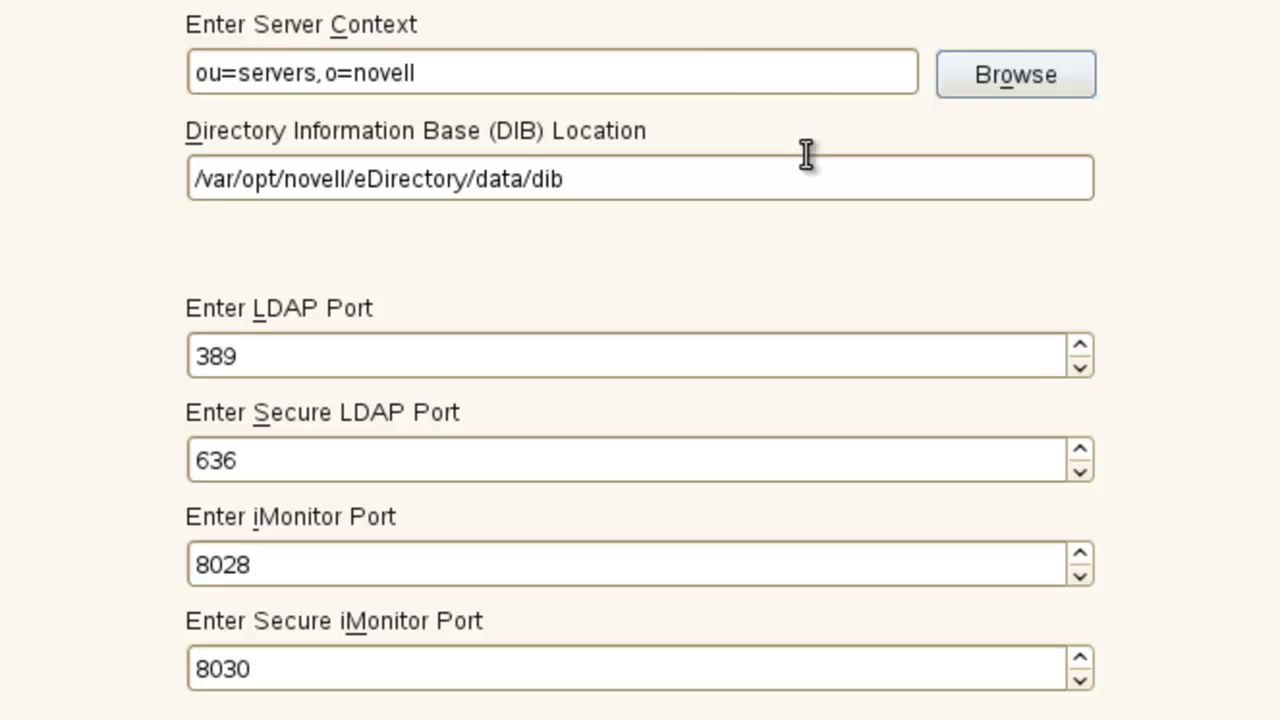
Accept the default DIB location and ports, with 192.168.0.51 as both the NTP server and the SLP Directory Agent
{"action": "left_click", "coordinate": [791, 185]}
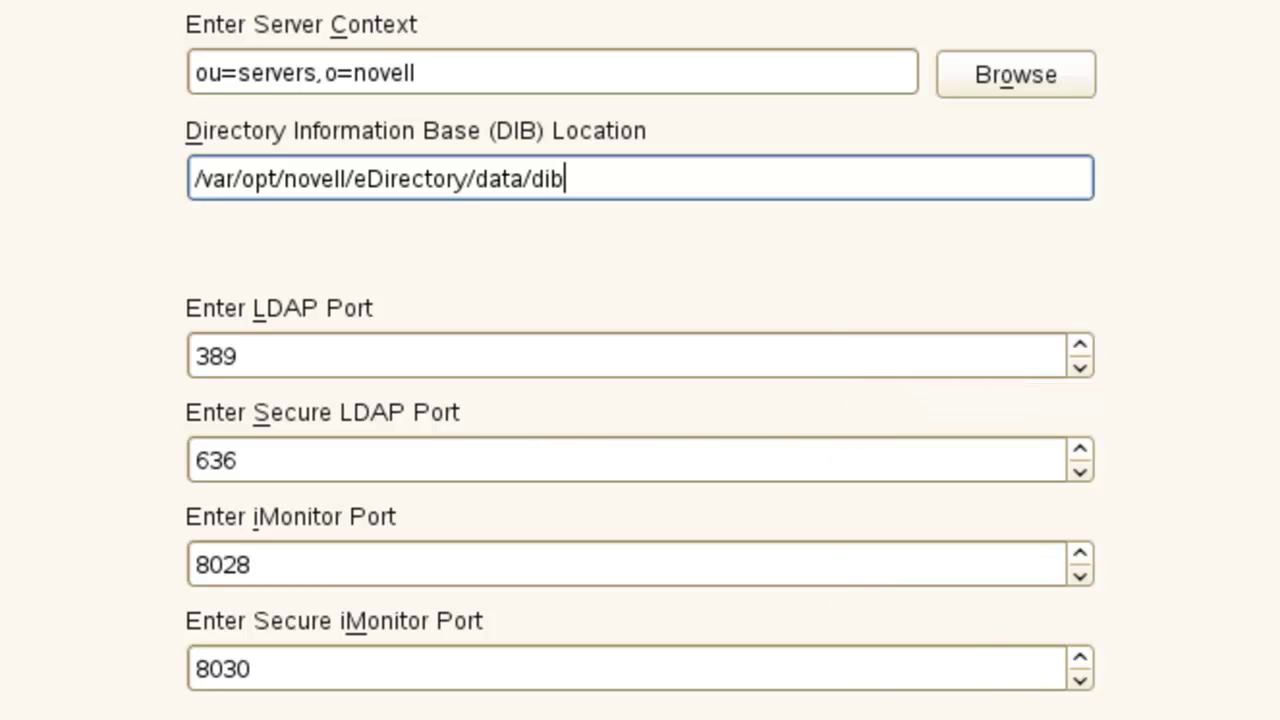
{"action": "key", "text": "alt+n"}
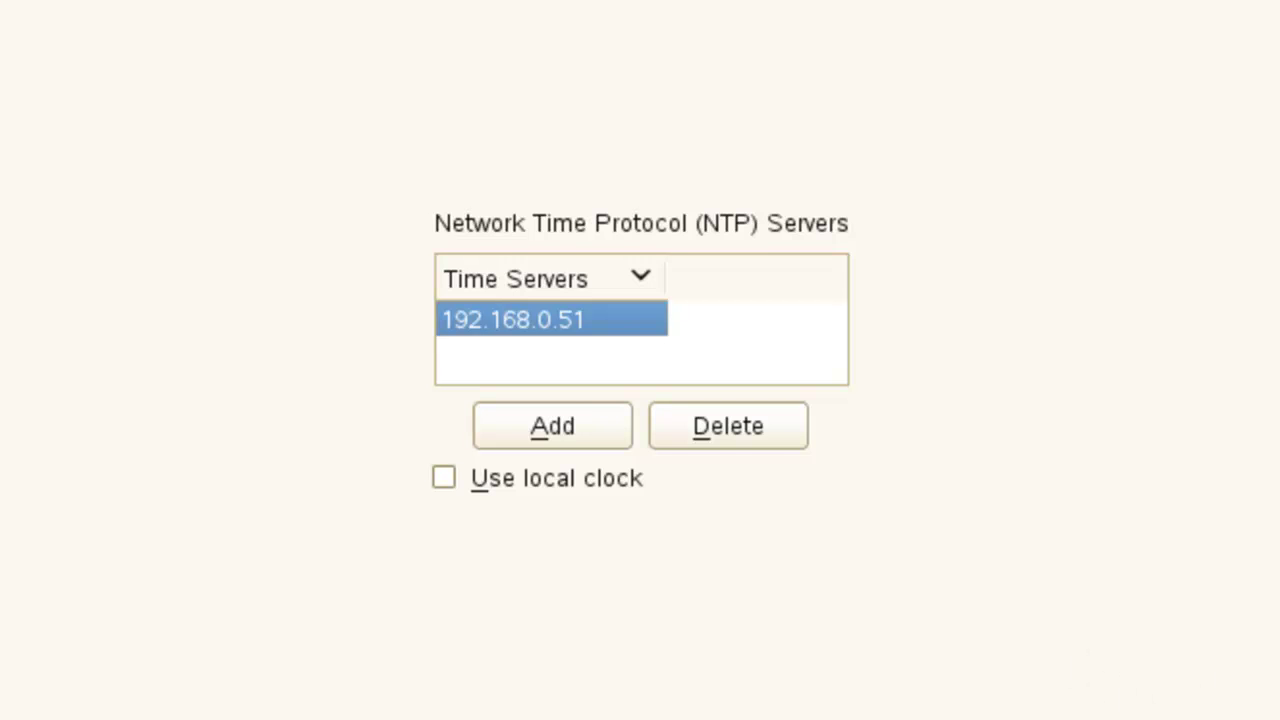
{"action": "key", "text": "alt+n"}
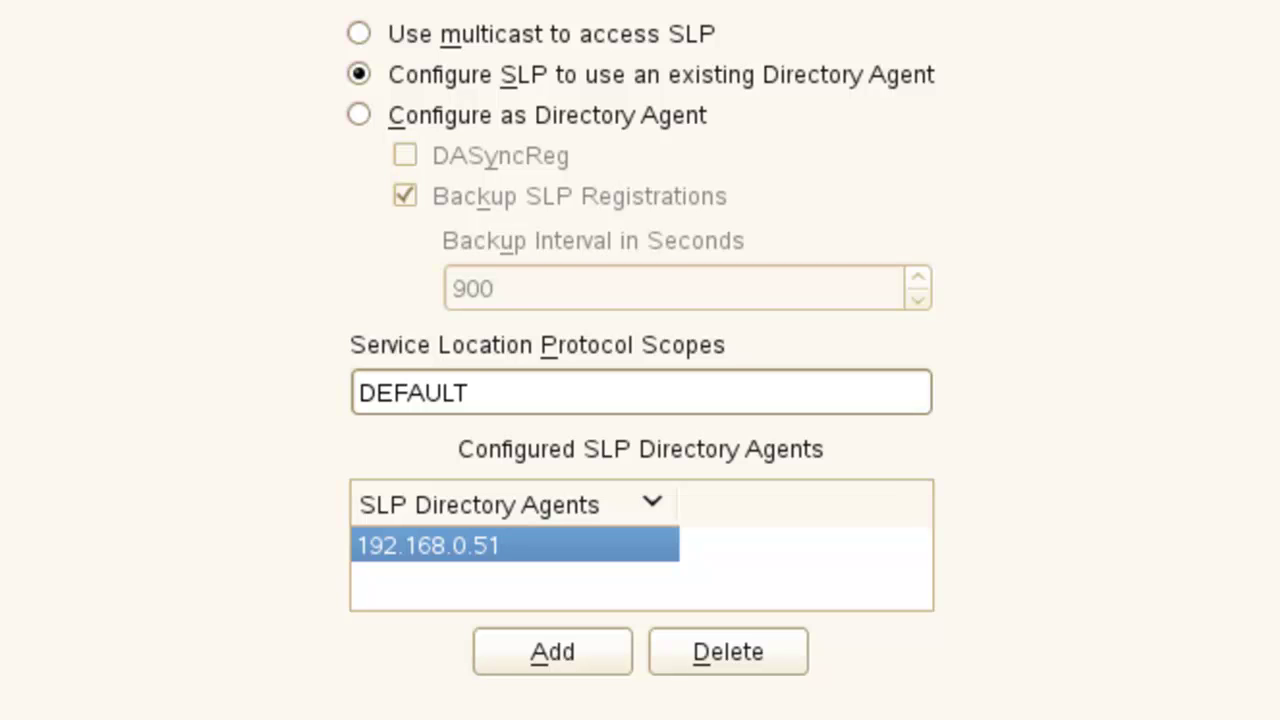
{"action": "key", "text": "alt+n"}
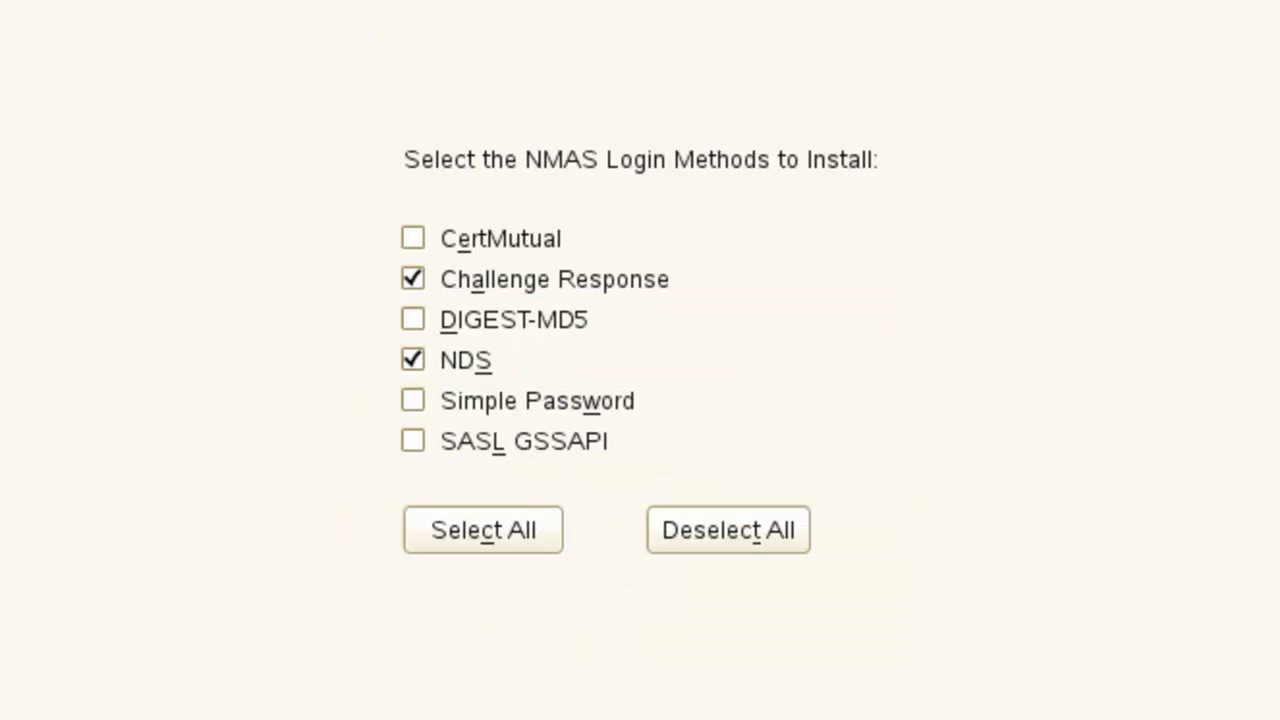
Choose all NMAS login methods for installation and accept the default OES Common Proxy User settings
{"action": "left_click", "coordinate": [494, 528]}
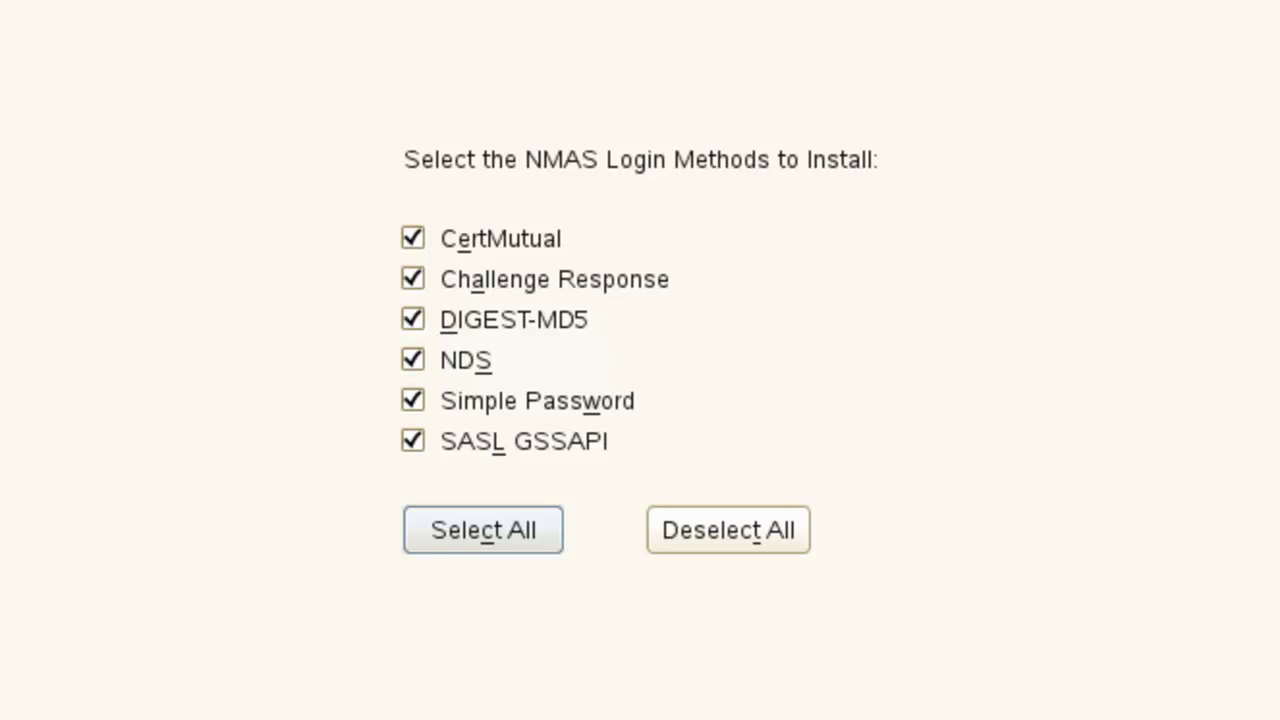
{"action": "key", "text": "alt+n"}
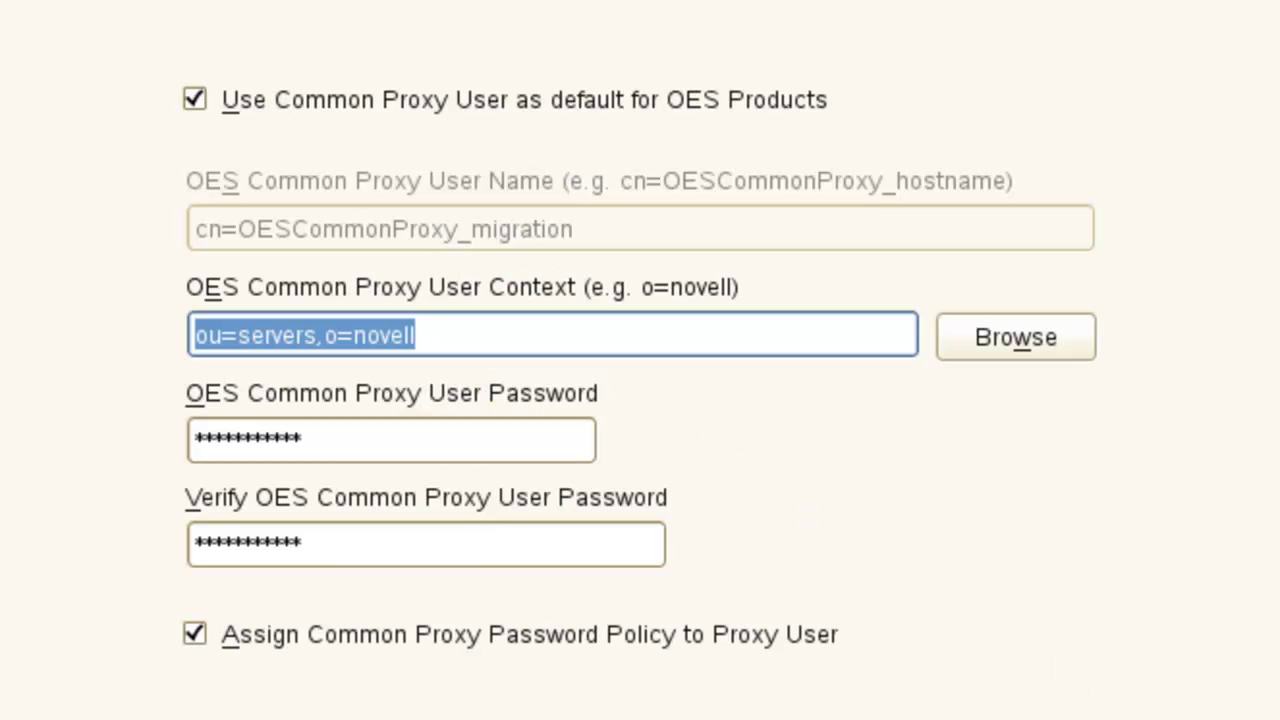
{"action": "key", "text": "alt+n"}
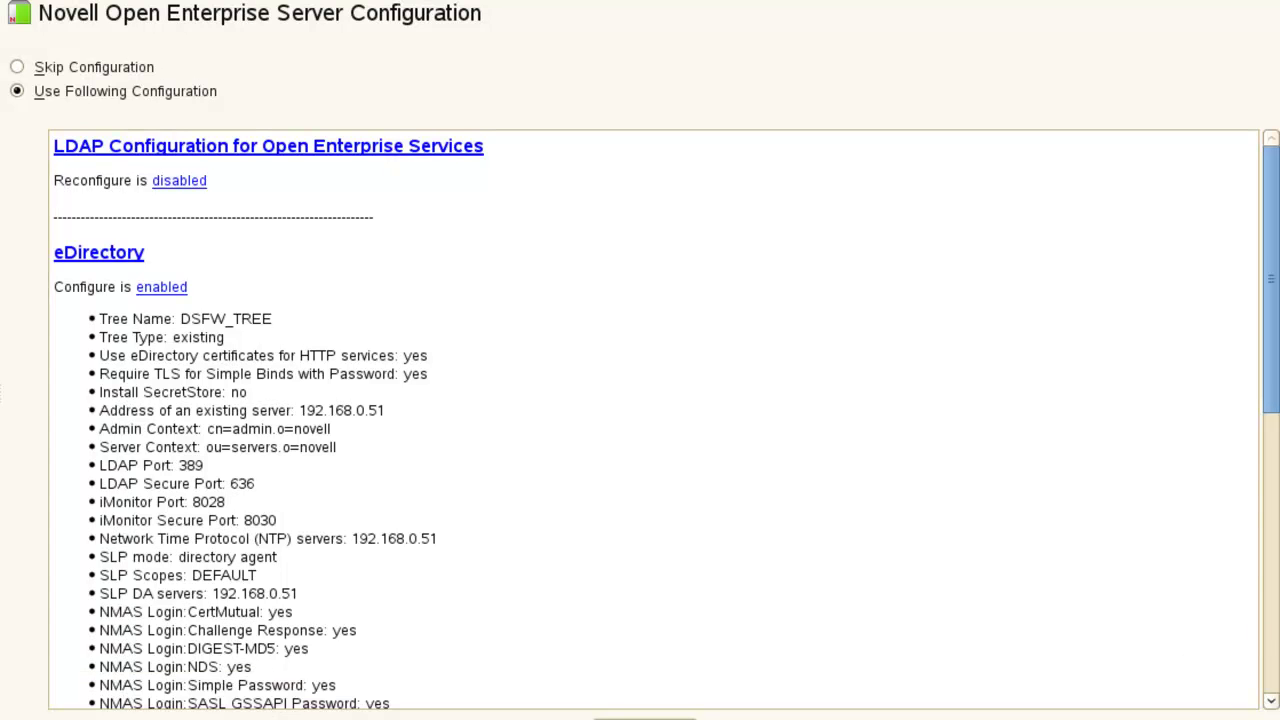
Enable all listed services for eDirectory authentication in the Linux User Management configuration and review the OES configuration summary
{"action": "left_click_drag", "start_coordinate": [1272, 383], "coordinate": [1274, 614]}
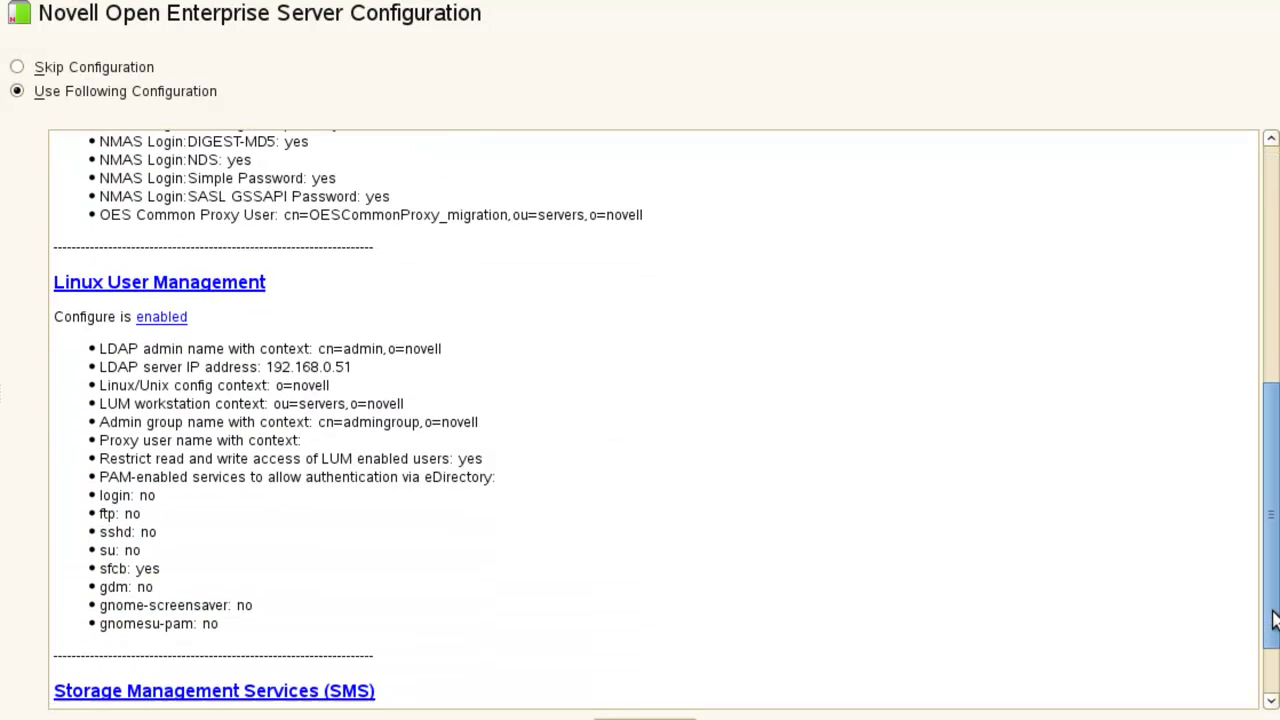
{"action": "left_click", "coordinate": [189, 288]}
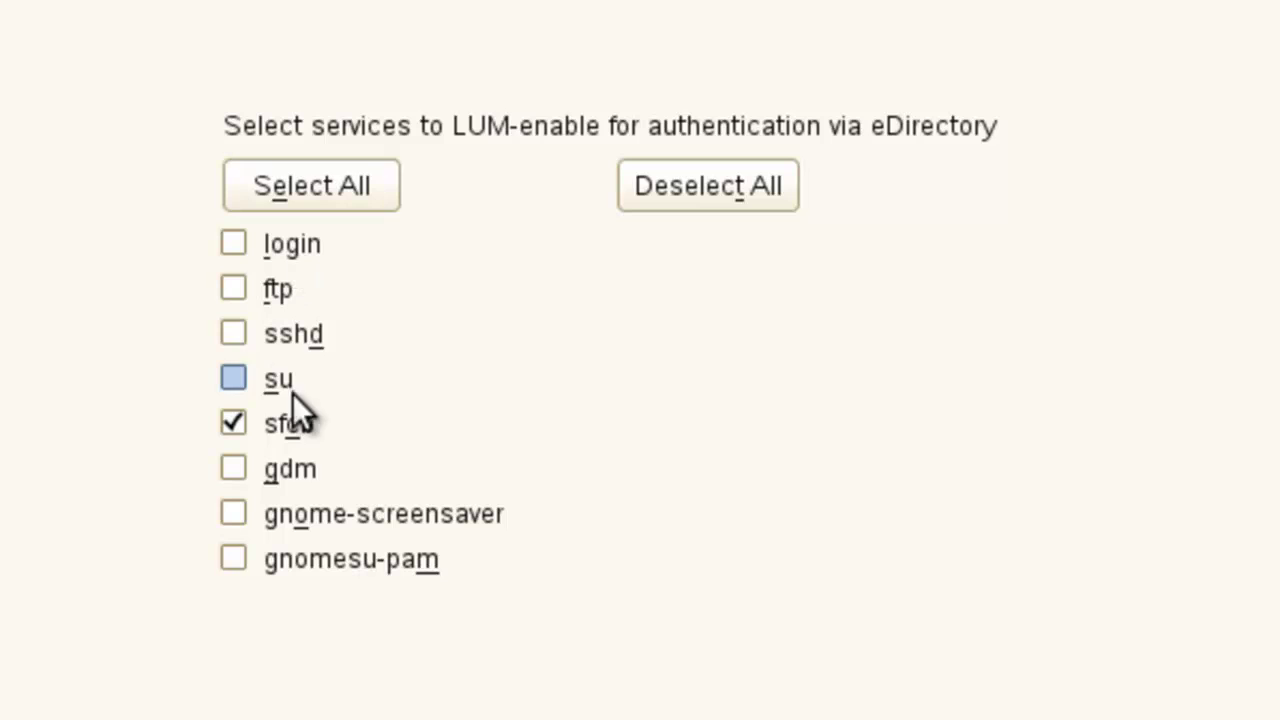
{"action": "left_click", "coordinate": [239, 333]}
{"action": "left_click", "coordinate": [243, 377]}
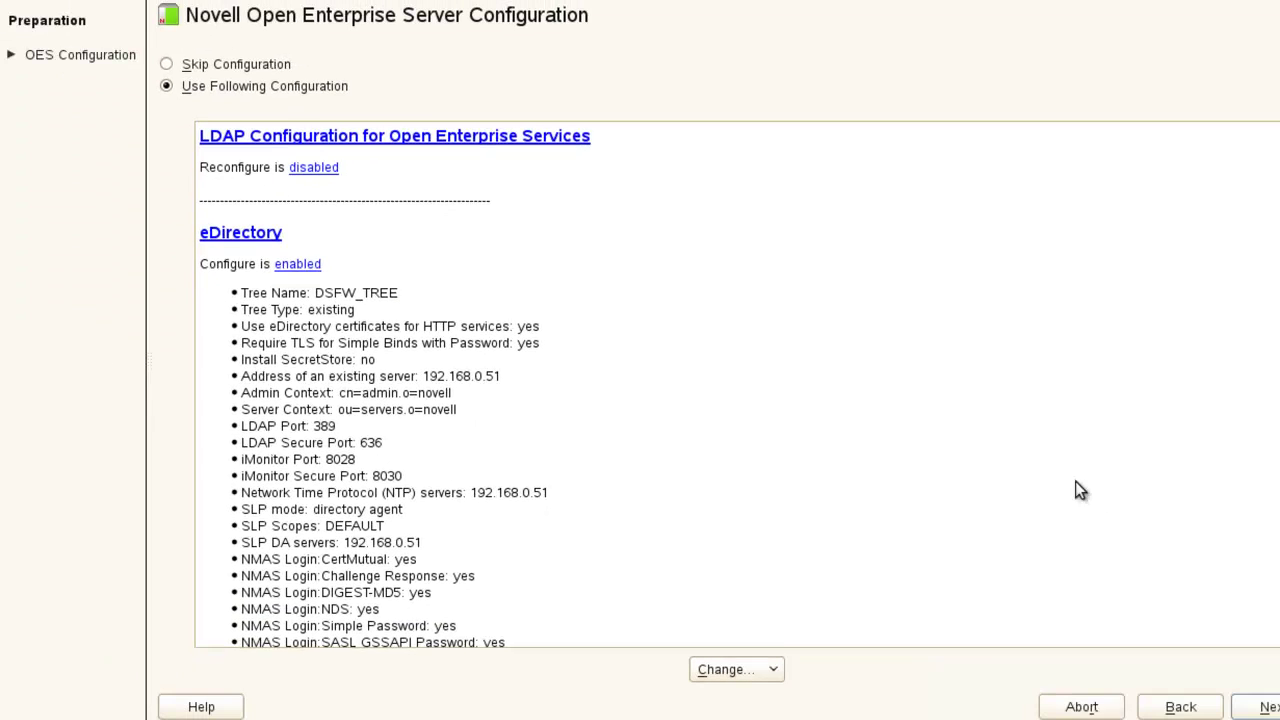
{"action": "scroll", "coordinate": [1240, 424], "scroll_direction": "down", "scroll_amount": 10}
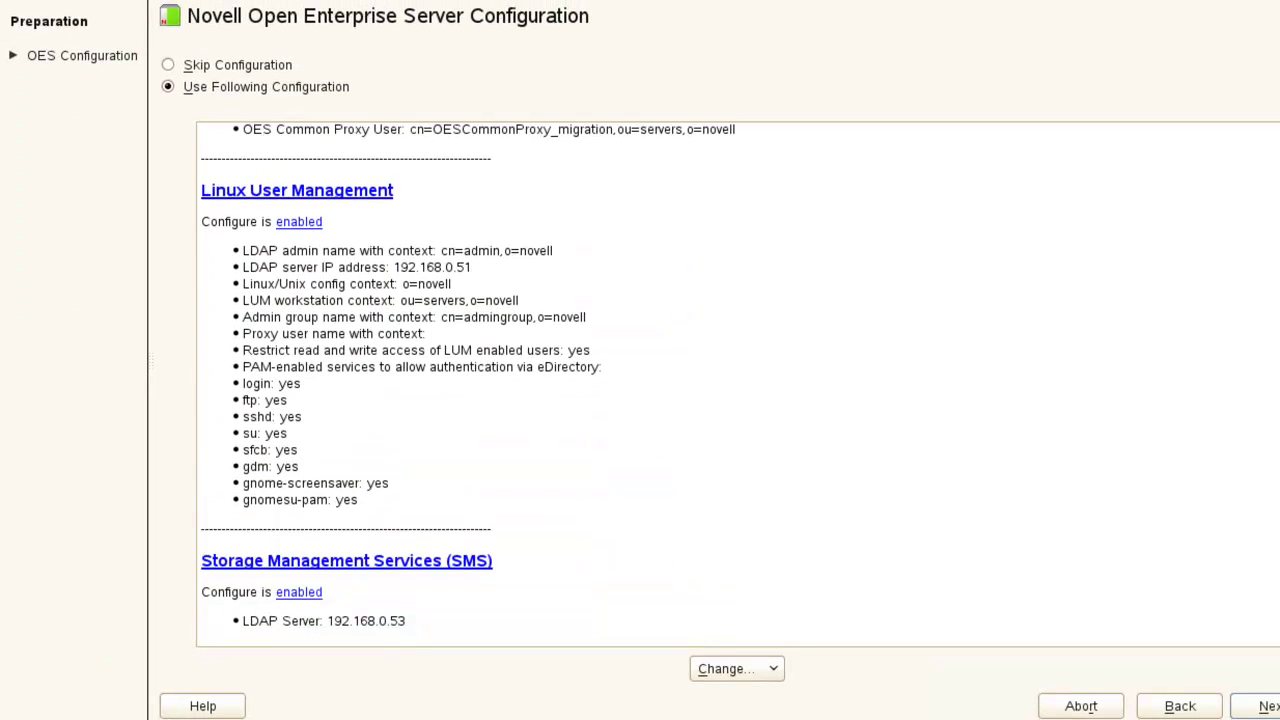
{"action": "scroll", "coordinate": [1240, 424], "scroll_direction": "up", "scroll_amount": 6}
{"action": "scroll", "coordinate": [738, 384], "scroll_direction": "up", "scroll_amount": 3}
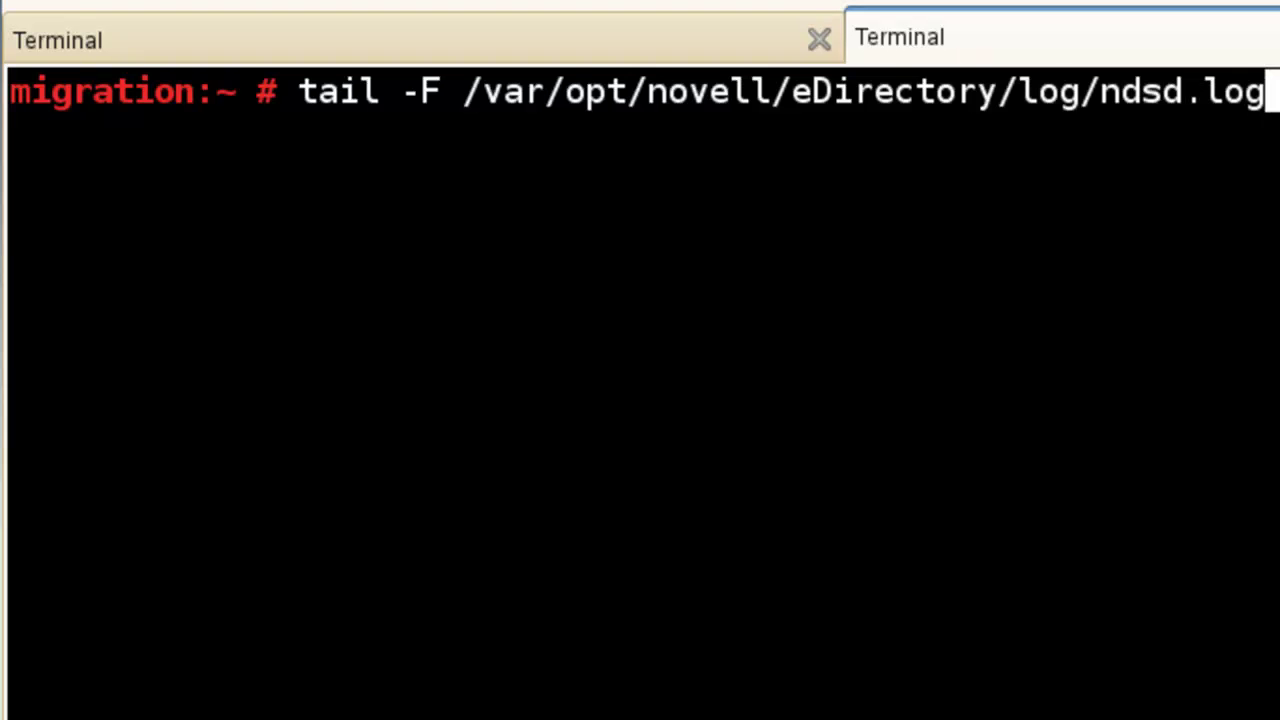
Switch to the terminal, run tail -F /var/opt/novell/eDirectory/log/ndsd.log, and view the configuration log in the other terminal session
{"action": "key", "text": "Return"}
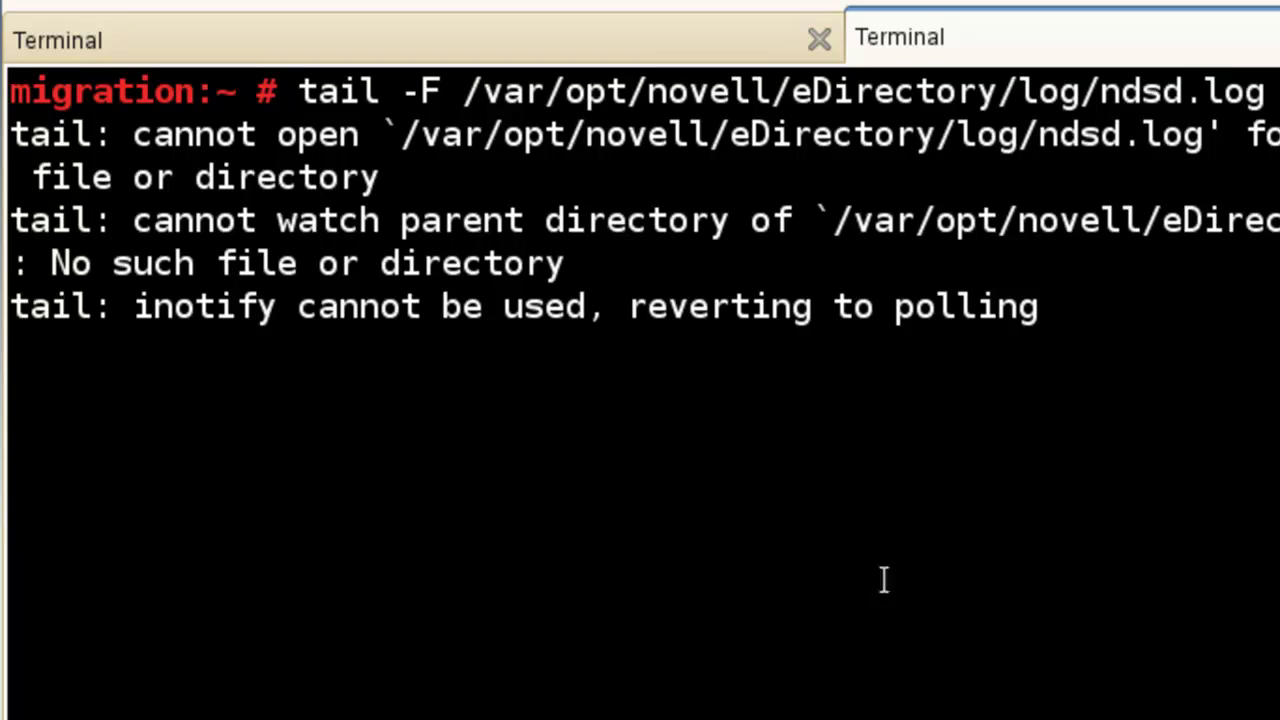
{"action": "left_click", "coordinate": [625, 46]}
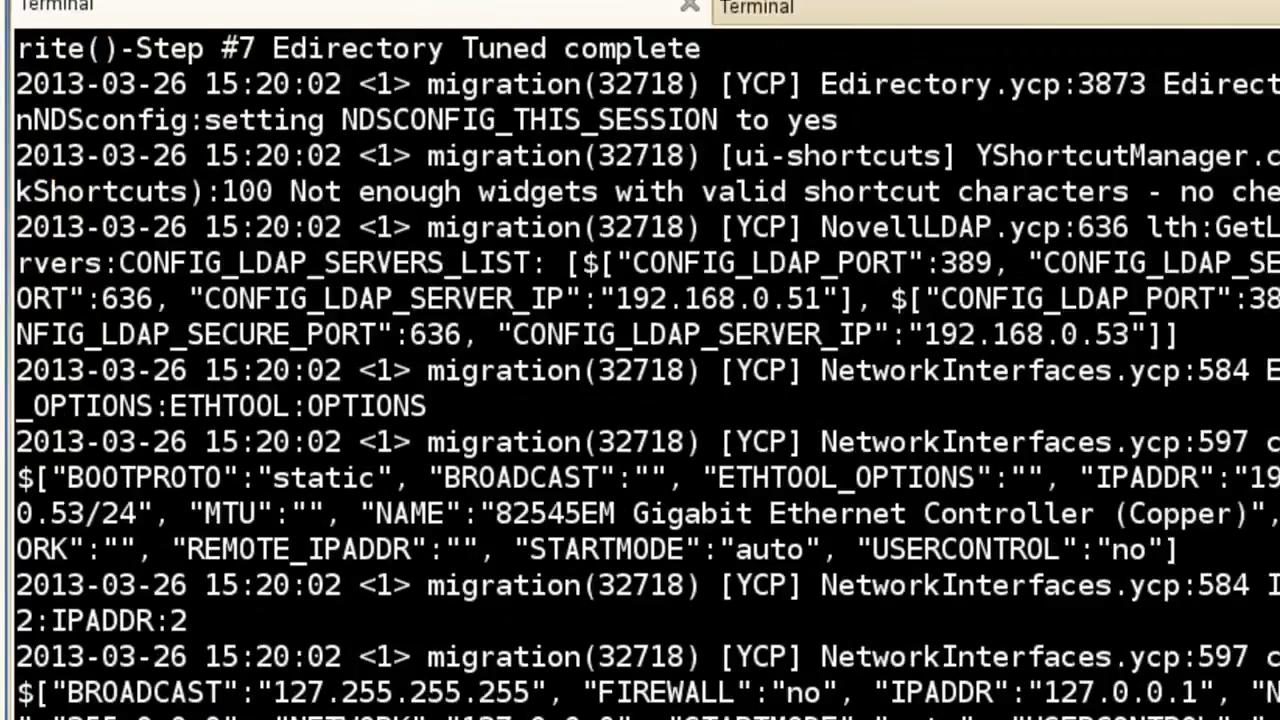